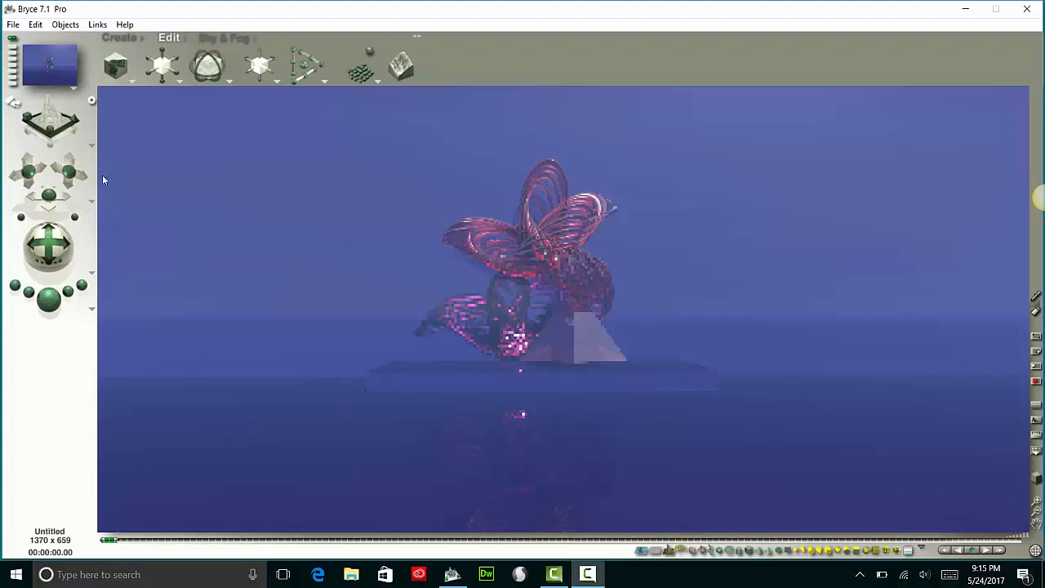
- Run a short test render of the scene, stop it, and check the wireframe layout from above
{"action": "left_click", "coordinate": [52, 299]}
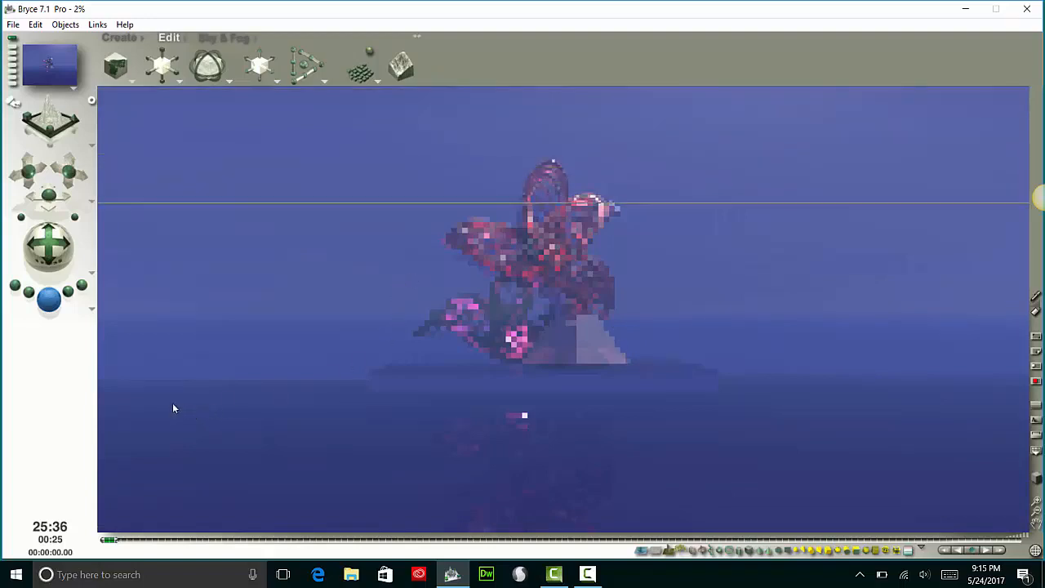
{"action": "left_click", "coordinate": [50, 299]}
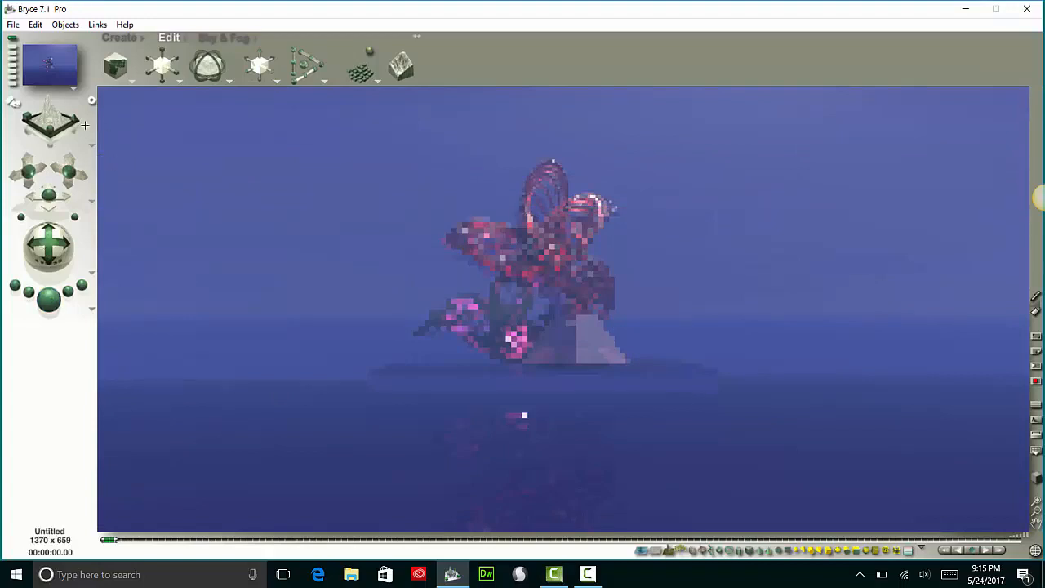
{"action": "left_click", "coordinate": [64, 93]}
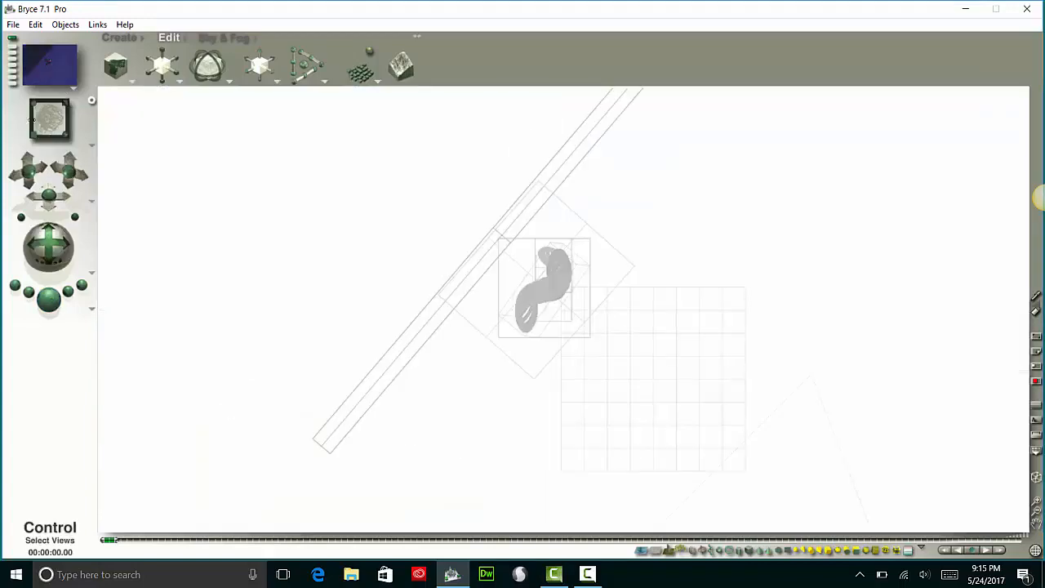
{"action": "left_click", "coordinate": [28, 95]}
- Select the grouped sculpture and open its material in the Materials Lab
{"action": "left_click", "coordinate": [427, 182]}
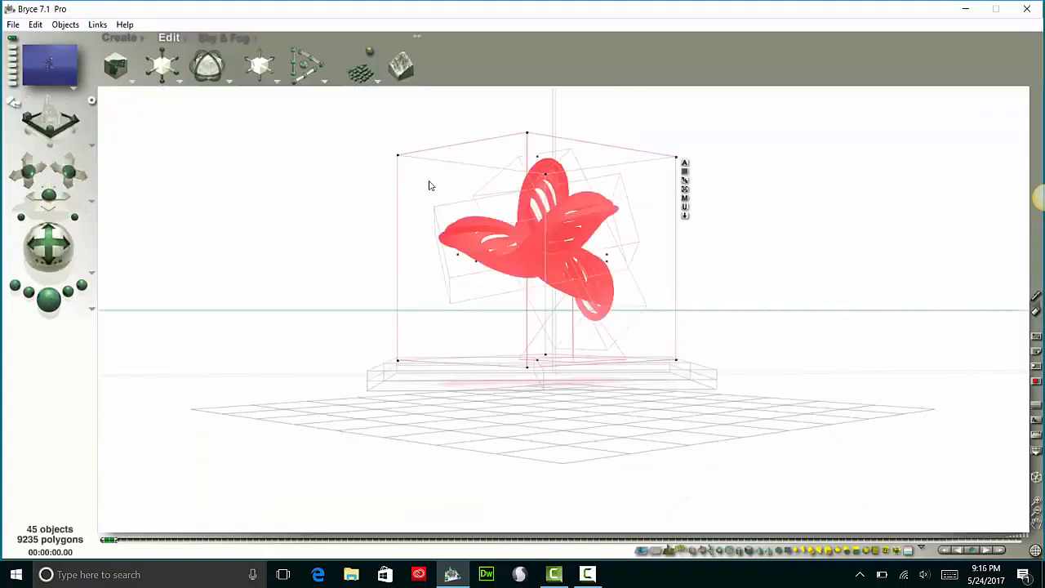
{"action": "left_click", "coordinate": [61, 98]}
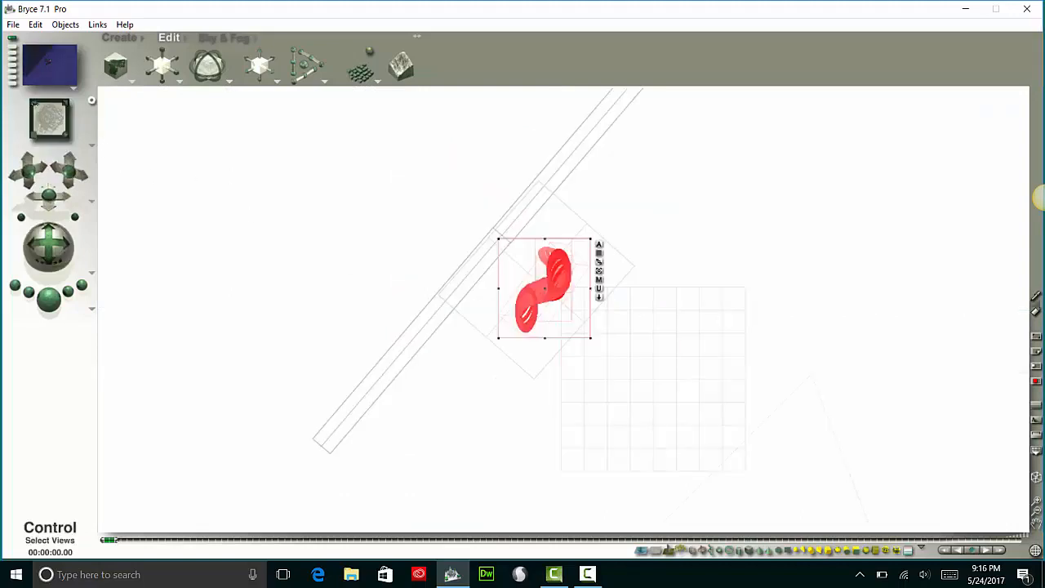
{"action": "left_click", "coordinate": [35, 103]}
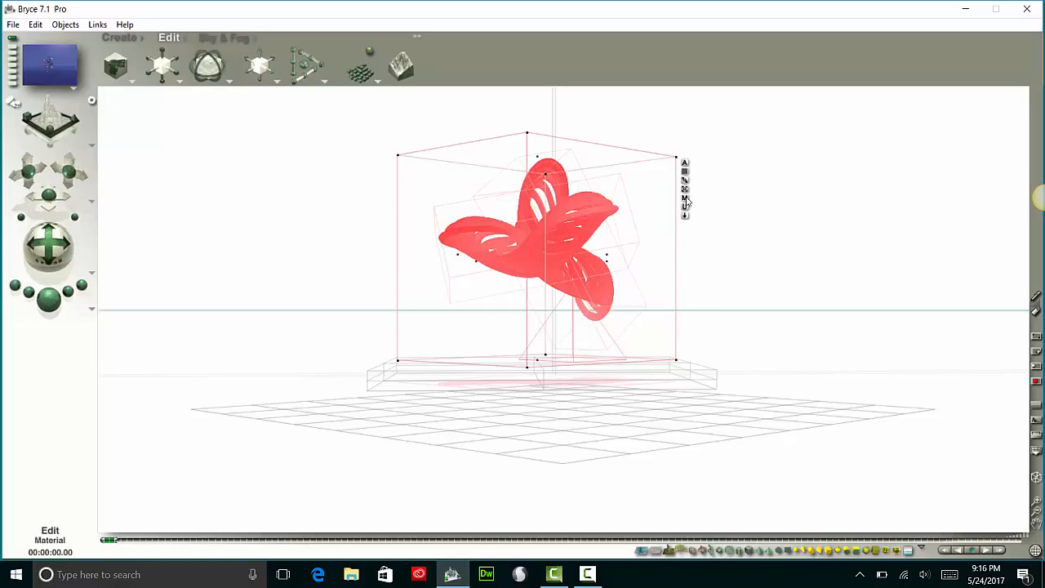
{"action": "key", "text": "ctrl+m"}
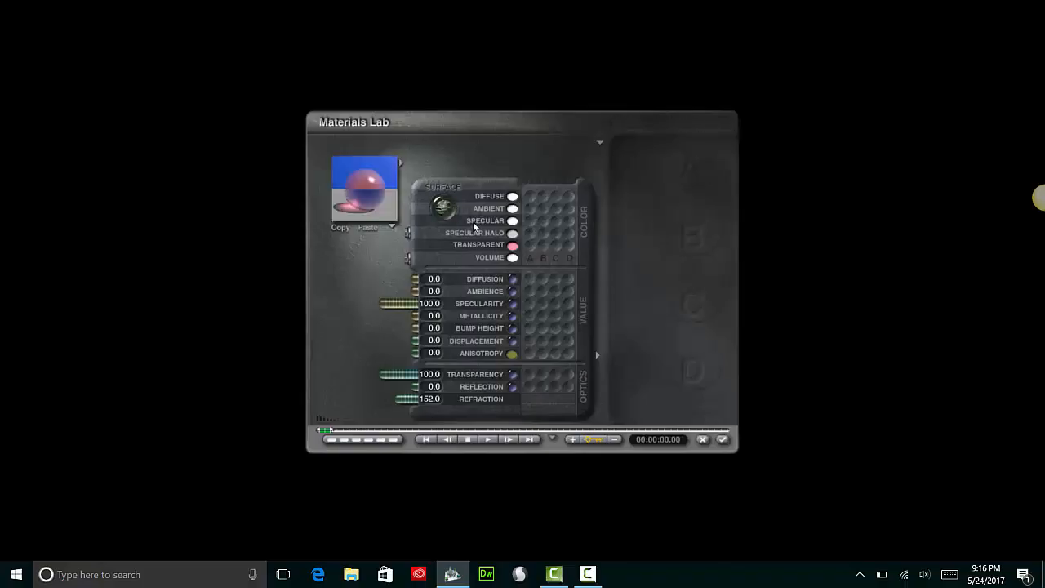
- Lower the sculpture material's specularity to 32.2 and its transparency to 59.3
{"action": "mouse_move", "coordinate": [386, 306]}
{"action": "left_mouse_down"}
{"action": "mouse_move", "coordinate": [410, 310]}
{"action": "mouse_move", "coordinate": [395, 303]}
{"action": "mouse_move", "coordinate": [405, 300]}
{"action": "left_mouse_up"}
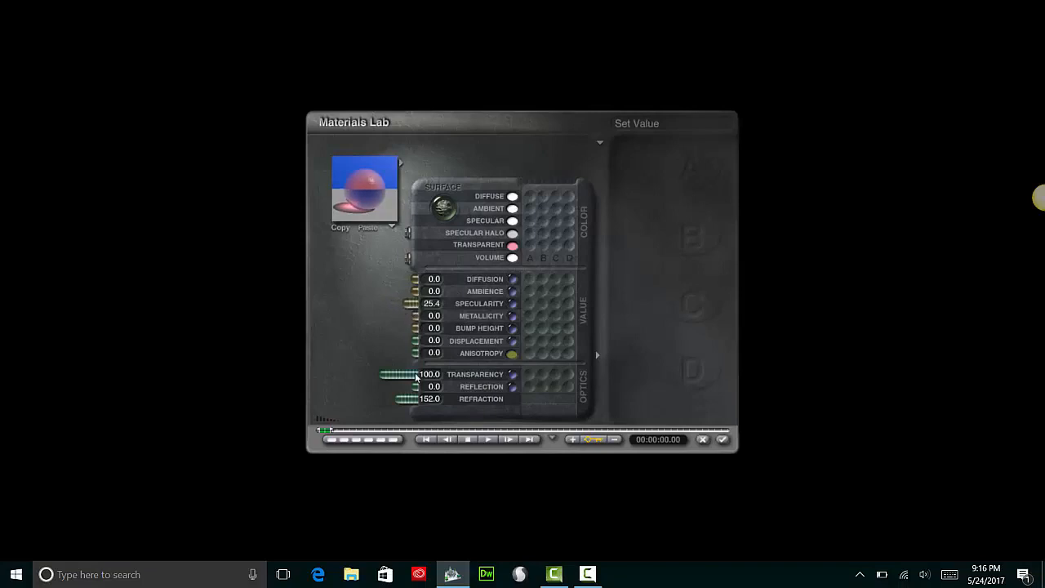
{"action": "left_click_drag", "start_coordinate": [388, 376], "coordinate": [399, 374]}
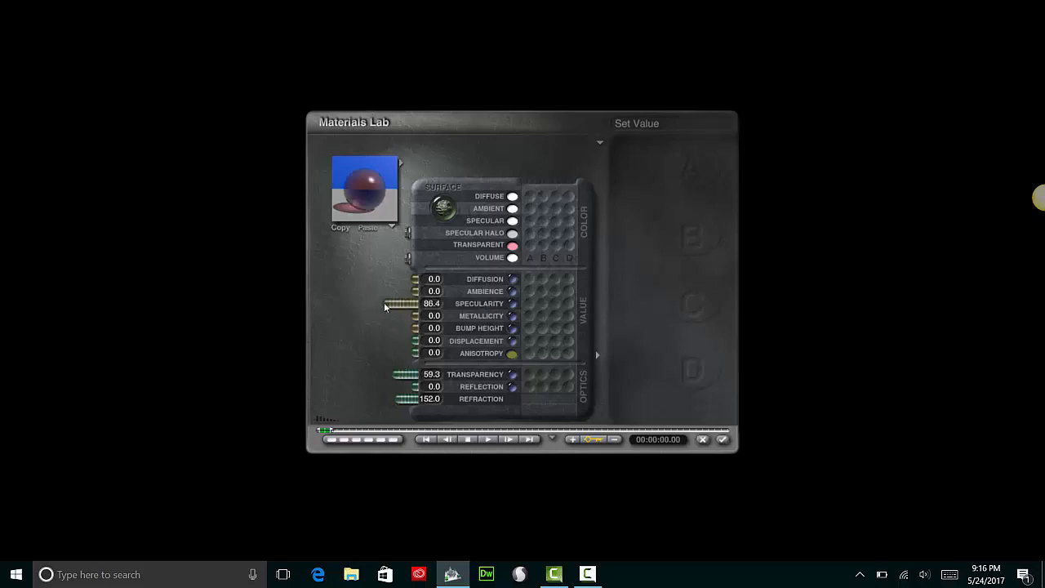
{"action": "left_click_drag", "start_coordinate": [408, 307], "coordinate": [404, 306]}
- Change the material's diffuse, ambient, specular and transparent colours to dark grey tones and adjust its transparency
{"action": "left_click", "coordinate": [512, 199]}
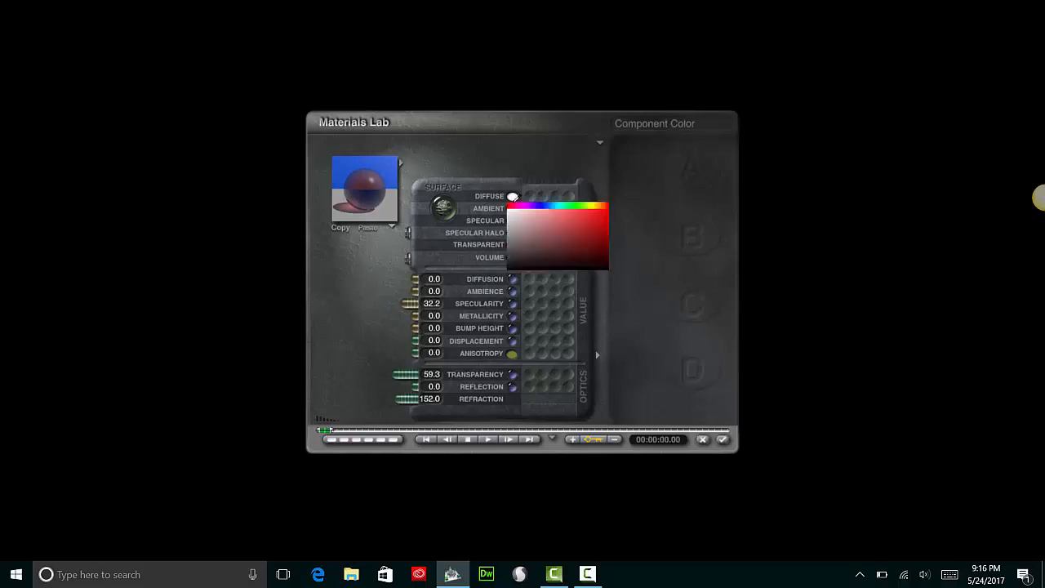
{"action": "left_click", "coordinate": [513, 201]}
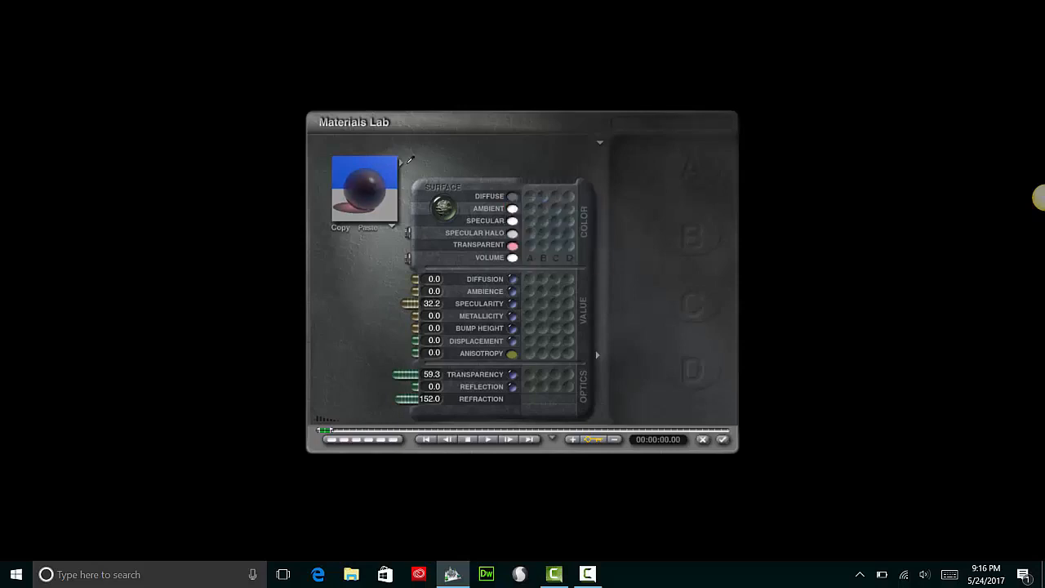
{"action": "left_click", "coordinate": [513, 197]}
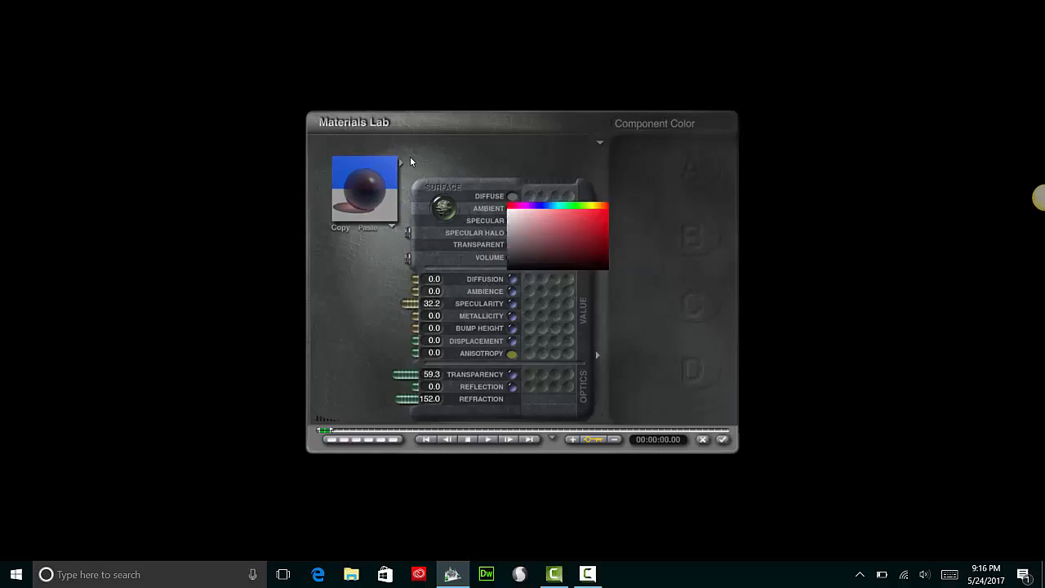
{"action": "left_click", "coordinate": [511, 206]}
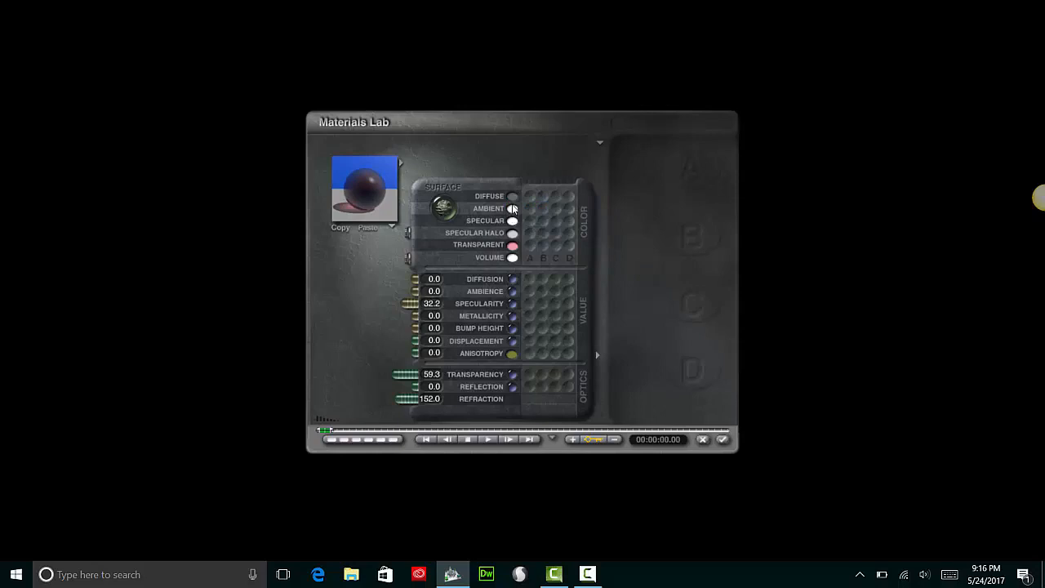
{"action": "left_click", "coordinate": [513, 209]}
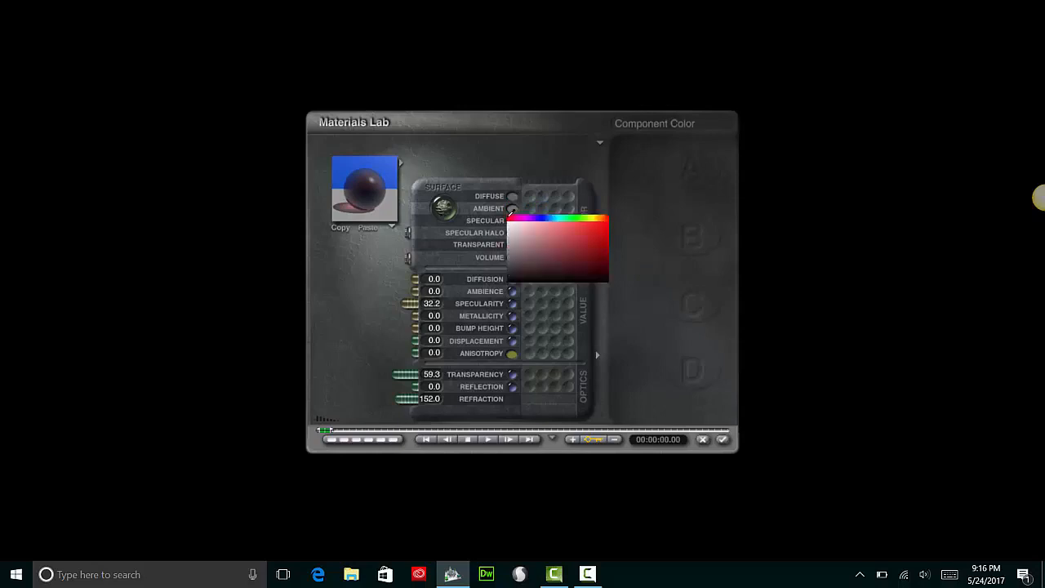
{"action": "left_click", "coordinate": [511, 214]}
{"action": "left_click", "coordinate": [513, 222]}
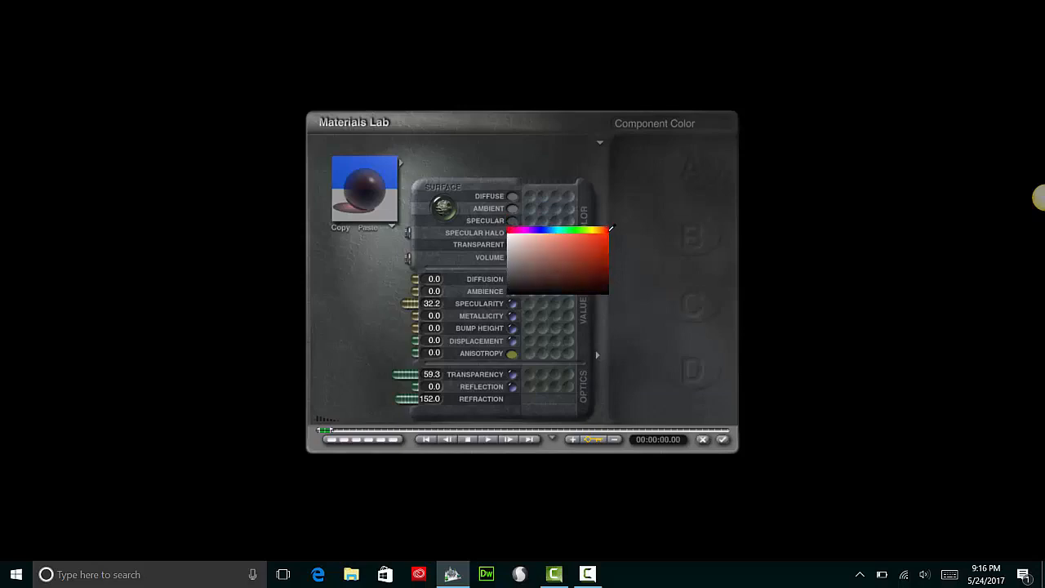
{"action": "left_click", "coordinate": [552, 243]}
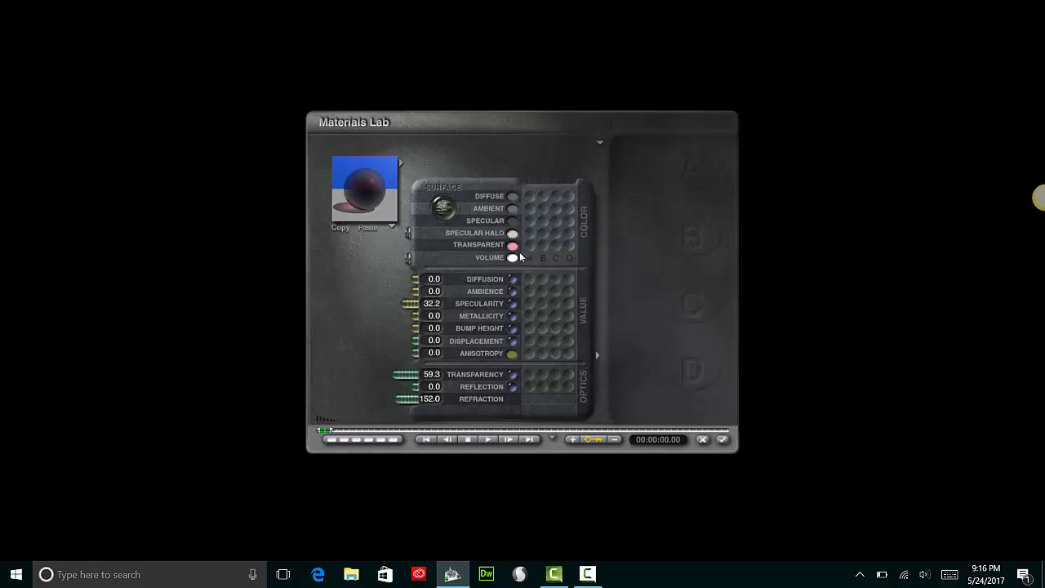
{"action": "left_click", "coordinate": [513, 247]}
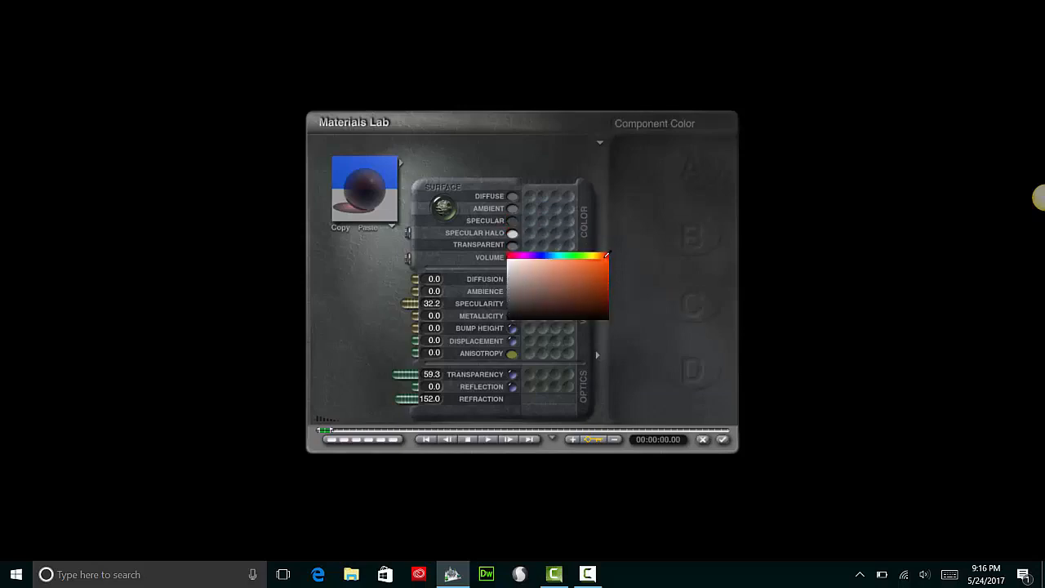
{"action": "left_click_drag", "start_coordinate": [485, 203], "coordinate": [605, 255]}
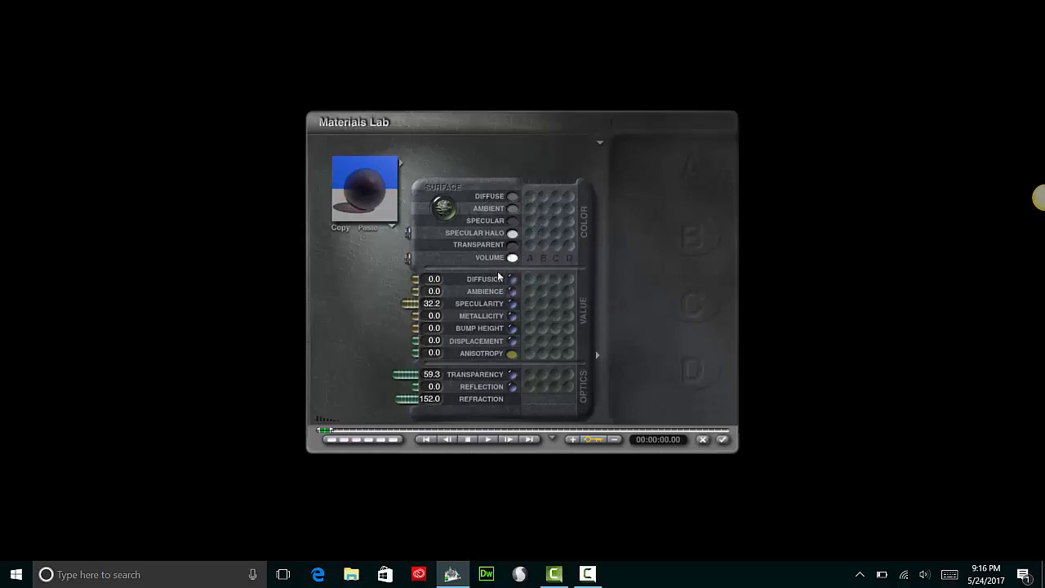
{"action": "left_click_drag", "start_coordinate": [410, 380], "coordinate": [402, 377]}
- Apply the Auto Paint: Orange Crush preset from the Automotive metals to the sculpture and set its transparency to 52.5
{"action": "left_click", "coordinate": [401, 162]}
{"action": "left_click", "coordinate": [568, 287]}
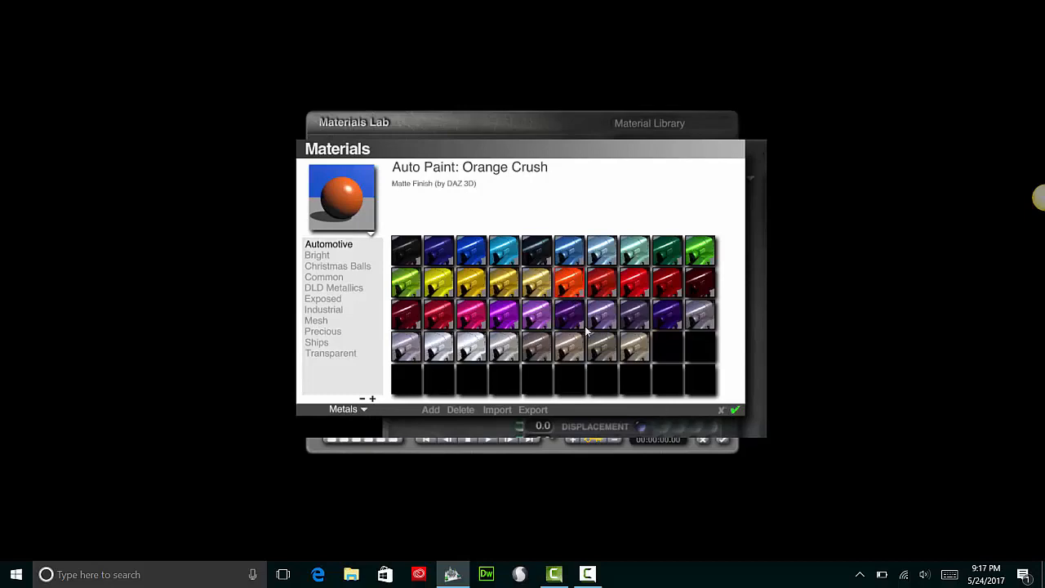
{"action": "left_click", "coordinate": [733, 409]}
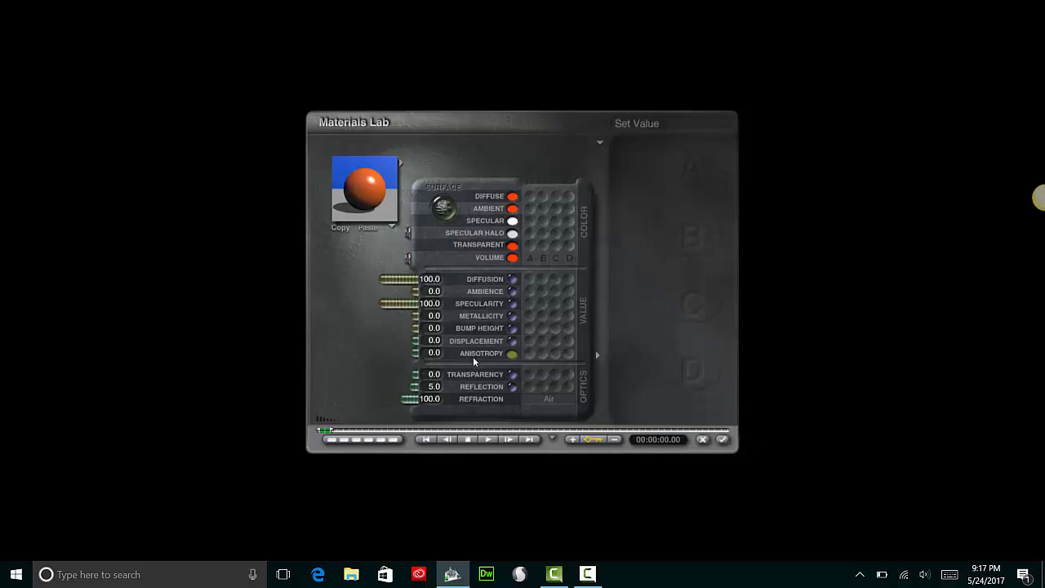
{"action": "left_click_drag", "start_coordinate": [418, 376], "coordinate": [396, 376]}
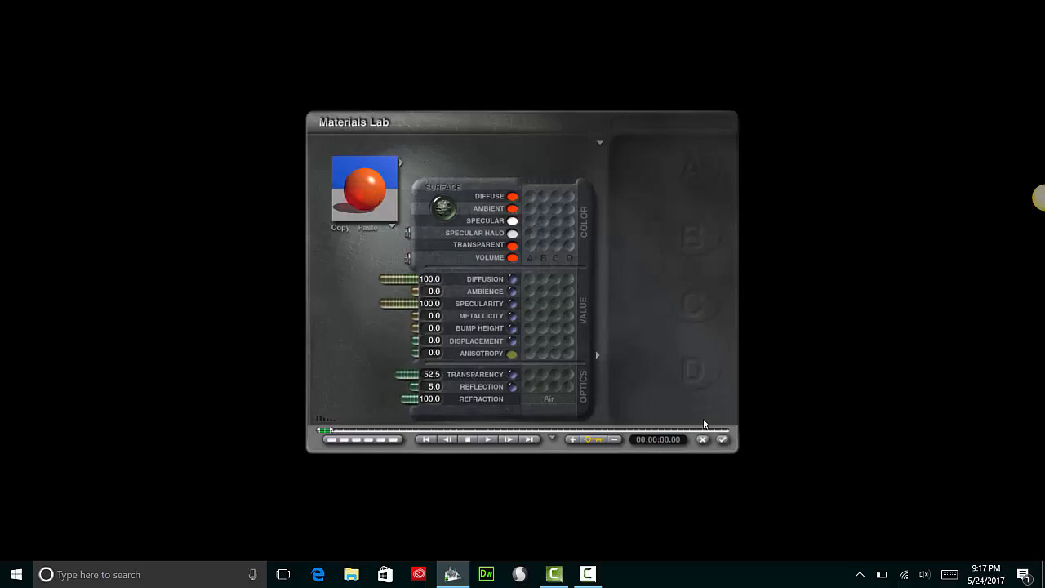
{"action": "left_click", "coordinate": [722, 441]}
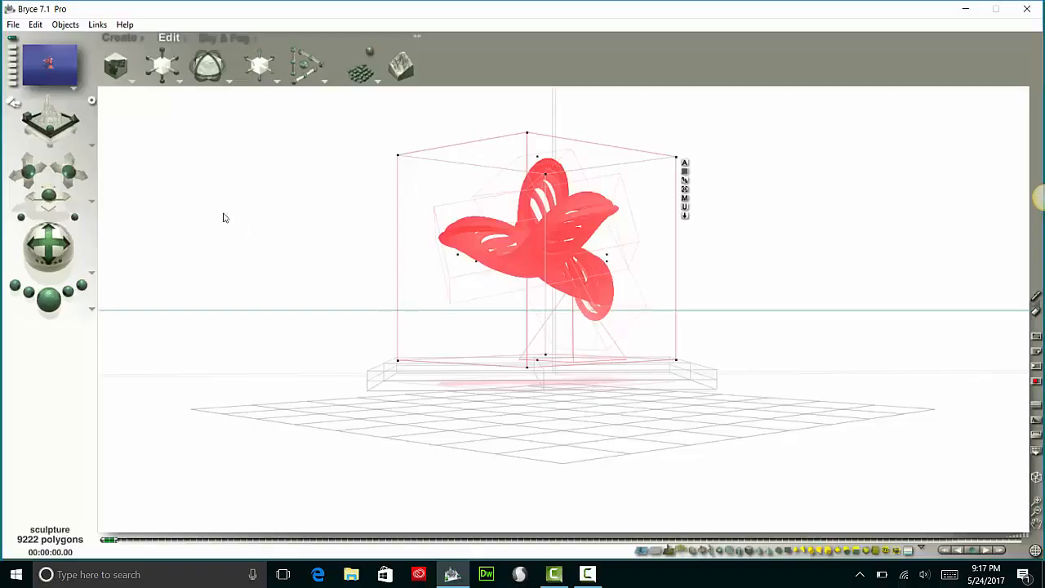
- Test-render the sculpture with its orange material and check the scene layout from above
{"action": "left_click", "coordinate": [59, 305]}
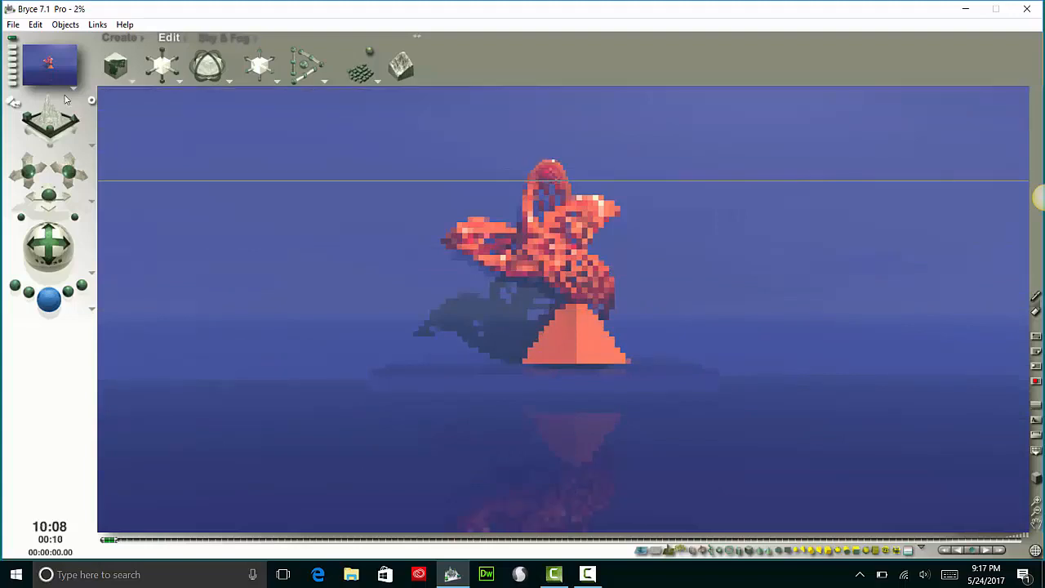
{"action": "left_click", "coordinate": [64, 100]}
{"action": "left_click_drag", "start_coordinate": [64, 95], "coordinate": [78, 121]}
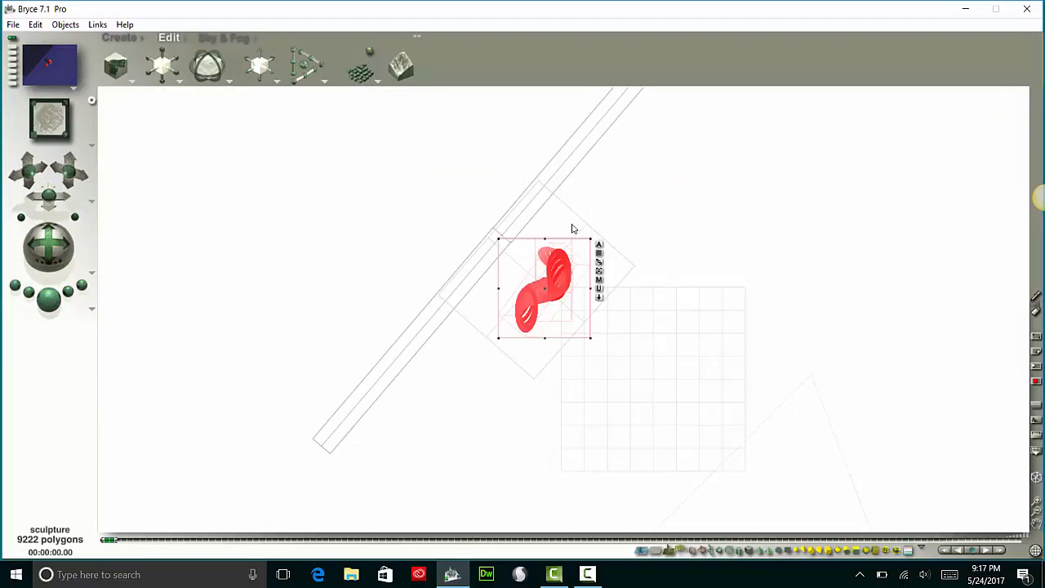
{"action": "left_click", "coordinate": [32, 95]}
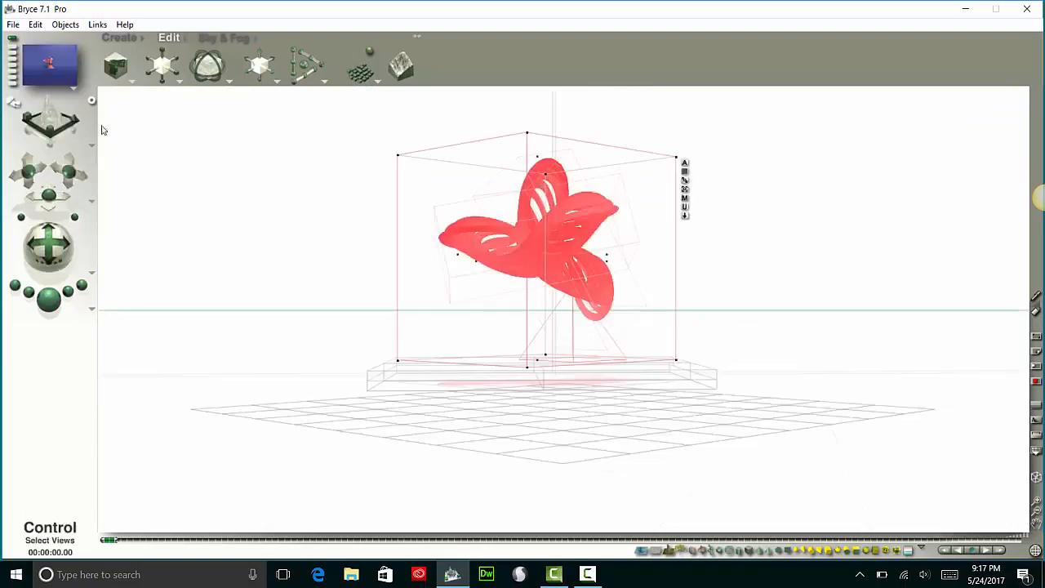
- Add a spotlight and, in the top view, move it well to the right of the sculpture
{"action": "left_click", "coordinate": [102, 36]}
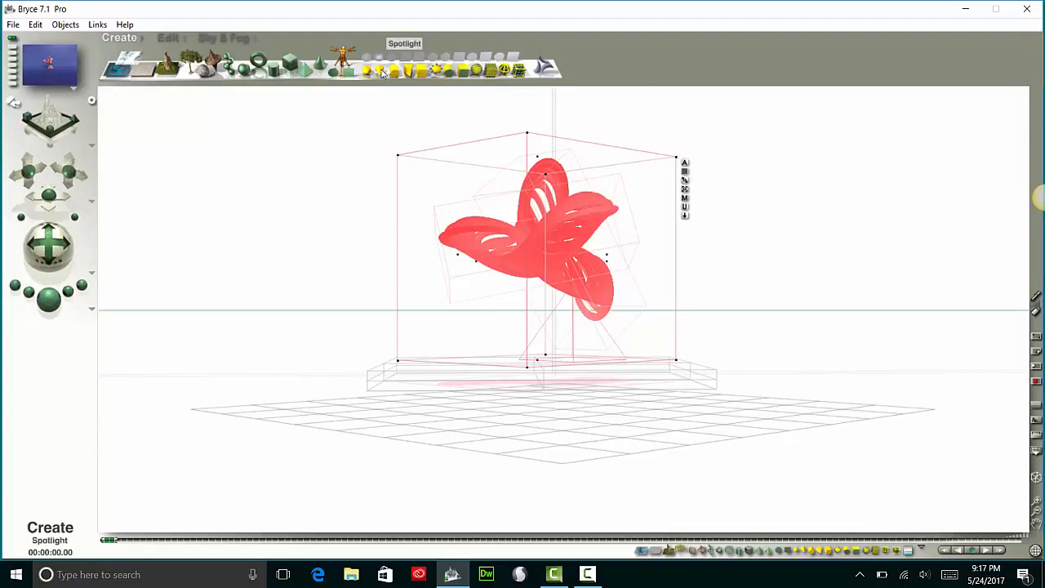
{"action": "left_click", "coordinate": [382, 72]}
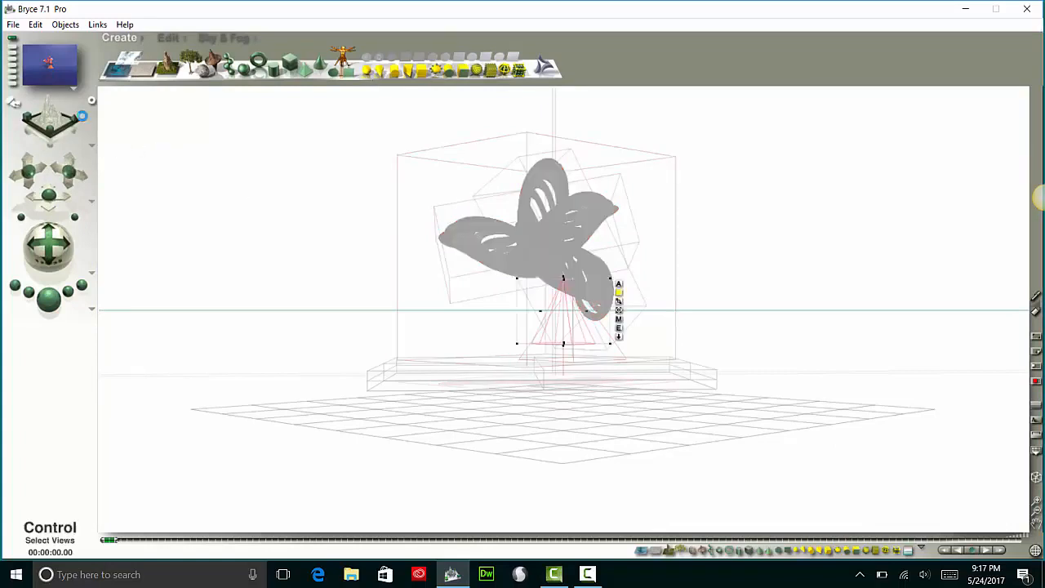
{"action": "left_click", "coordinate": [78, 114]}
{"action": "left_click_drag", "start_coordinate": [654, 380], "coordinate": [731, 276]}
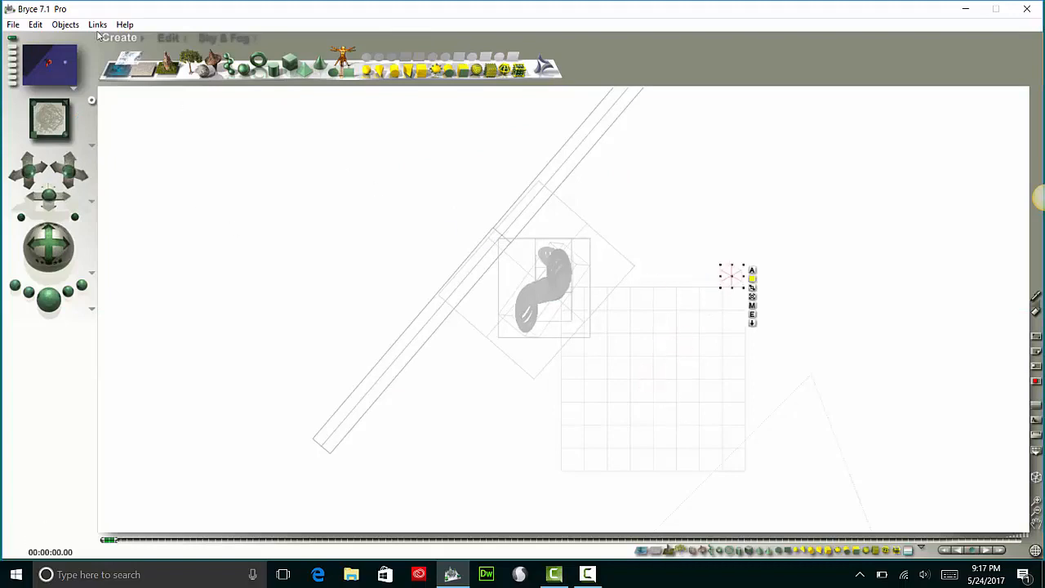
- Rotate the spotlight so that it lies horizontally and its beam points toward the sculpture
{"action": "left_click", "coordinate": [168, 39]}
{"action": "left_click_drag", "start_coordinate": [202, 78], "coordinate": [103, 65]}
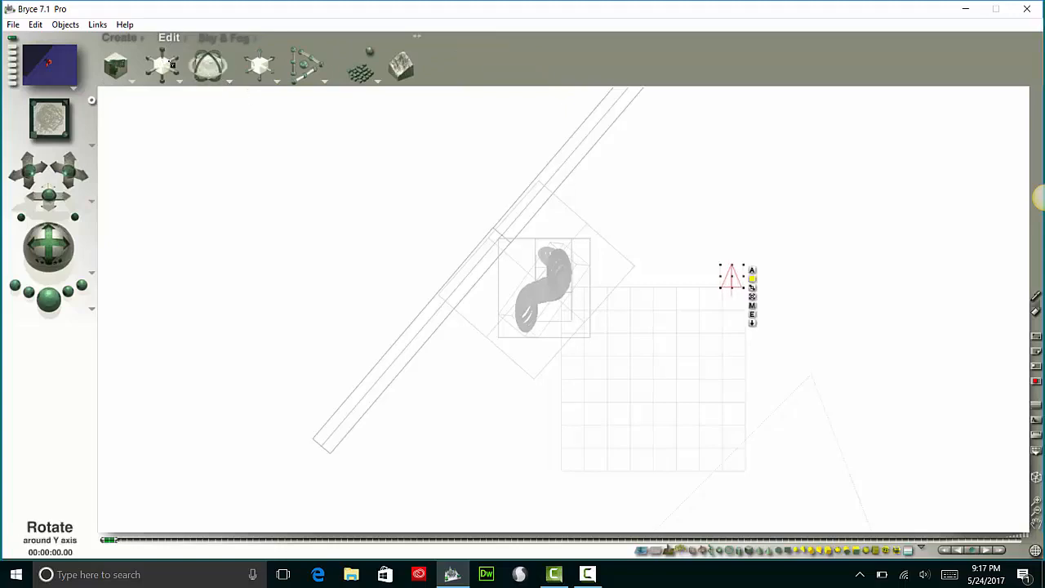
{"action": "mouse_move", "coordinate": [204, 66]}
{"action": "left_mouse_down"}
{"action": "mouse_move", "coordinate": [103, 65]}
{"action": "mouse_move", "coordinate": [193, 65]}
{"action": "left_mouse_up"}
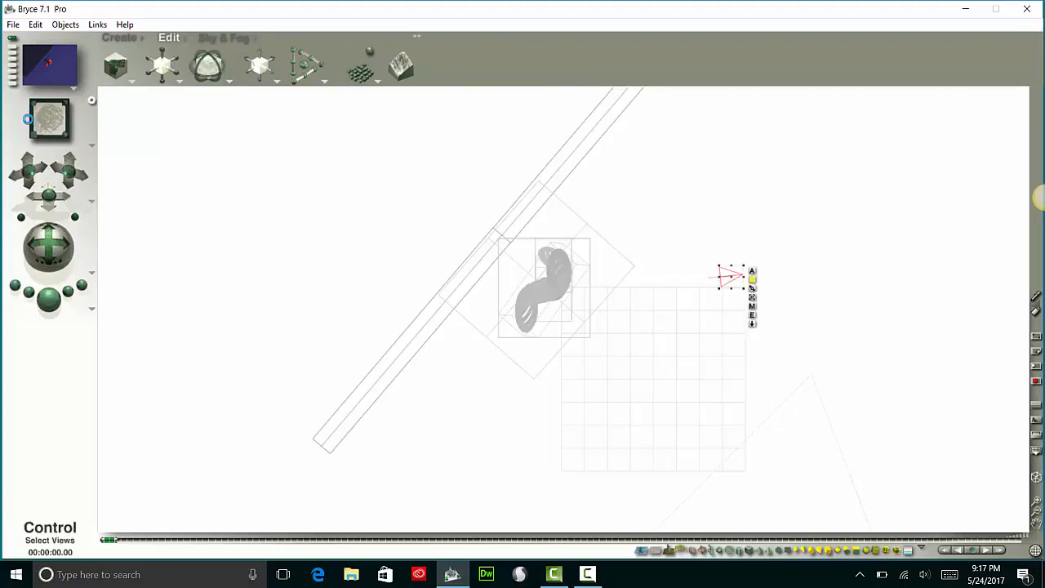
- Raise the spotlight above the horizon line and shift it farther from the sculpture, adjusting its position in the top and perspective views
{"action": "left_click", "coordinate": [28, 119]}
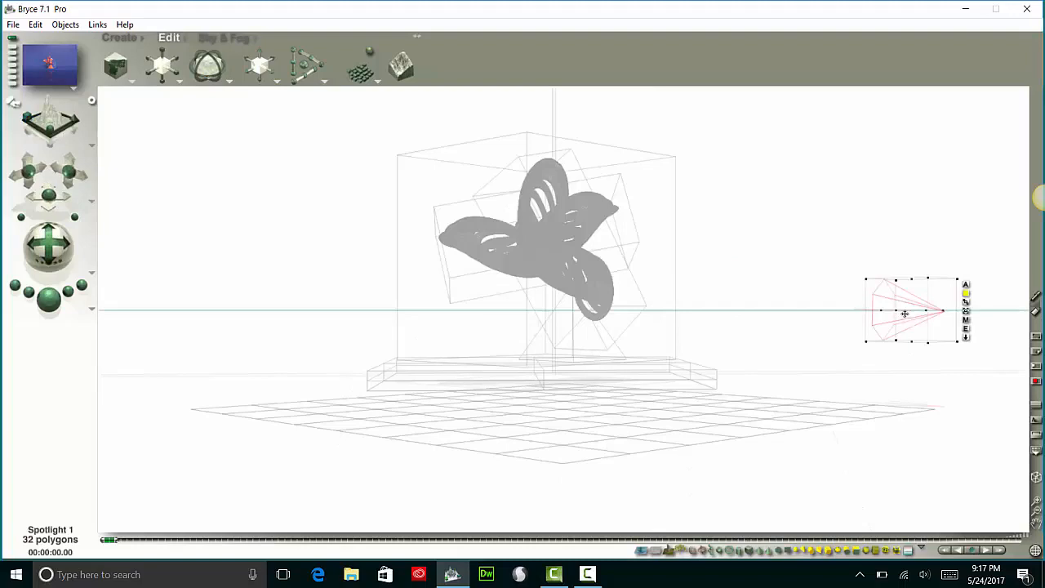
{"action": "left_click_drag", "start_coordinate": [905, 314], "coordinate": [938, 283]}
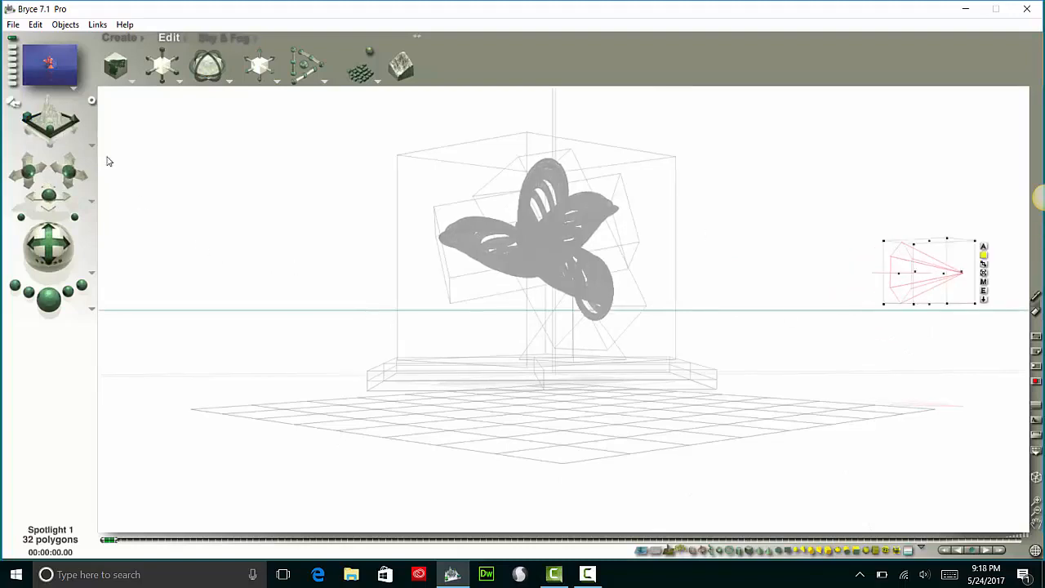
{"action": "left_click", "coordinate": [62, 98]}
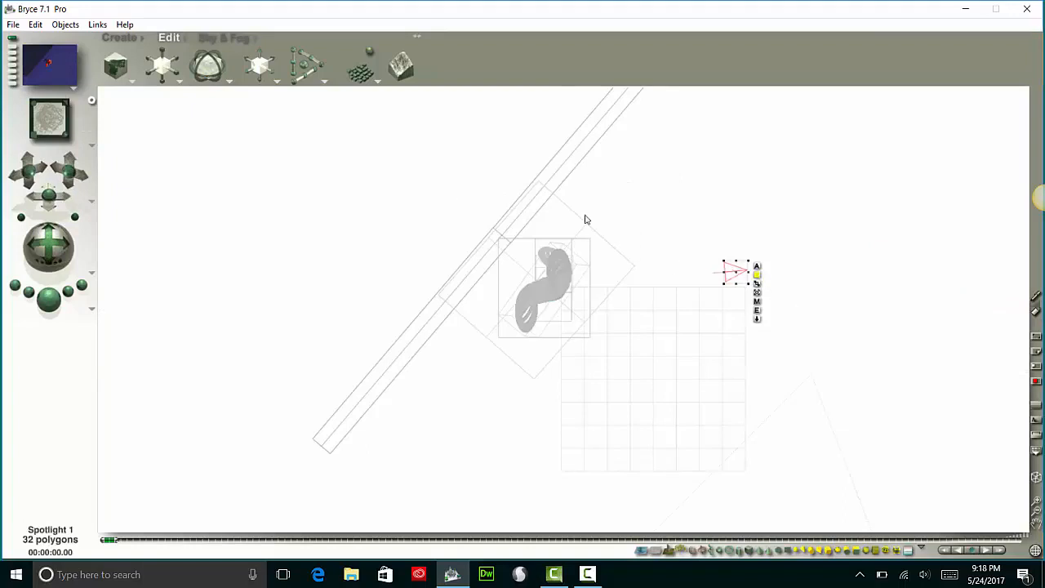
{"action": "left_click_drag", "start_coordinate": [726, 263], "coordinate": [722, 252]}
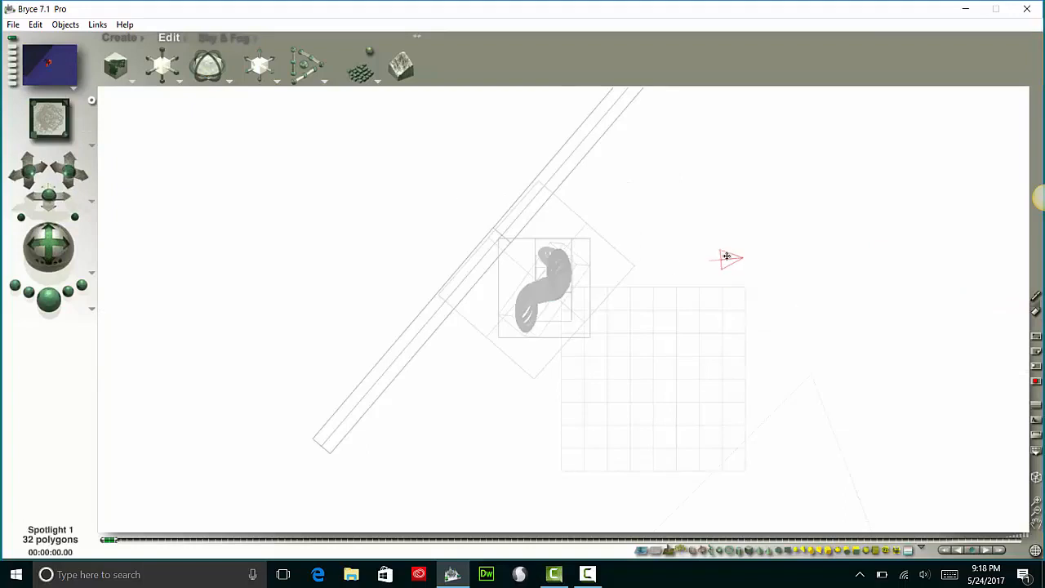
{"action": "left_click", "coordinate": [49, 118]}
{"action": "left_click_drag", "start_coordinate": [925, 277], "coordinate": [975, 299]}
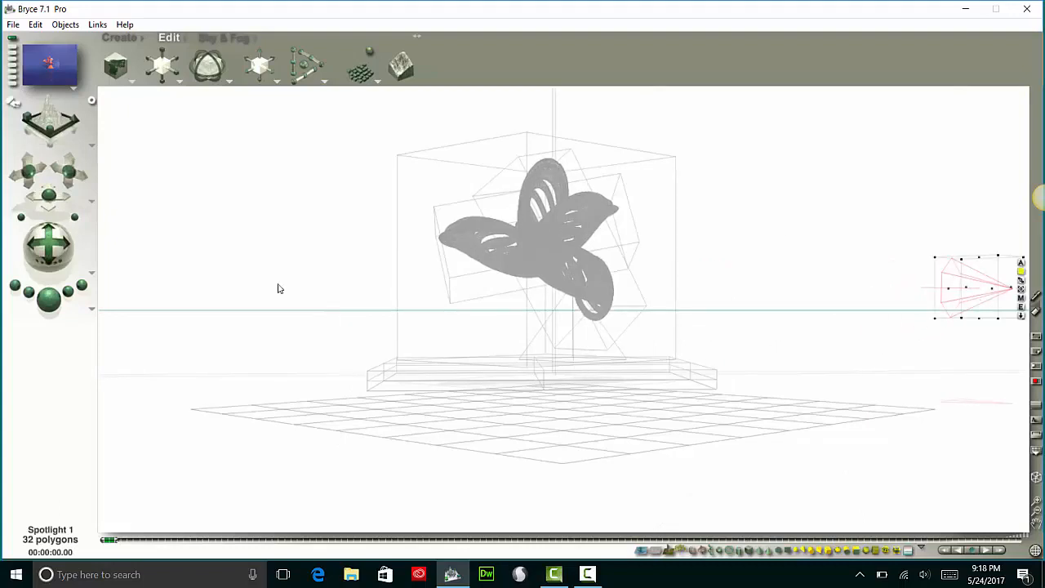
- Duplicate the spotlight, place the copy in front of the sculpture in the top view, and rotate it about 79° around world Y
{"action": "left_click", "coordinate": [51, 126]}
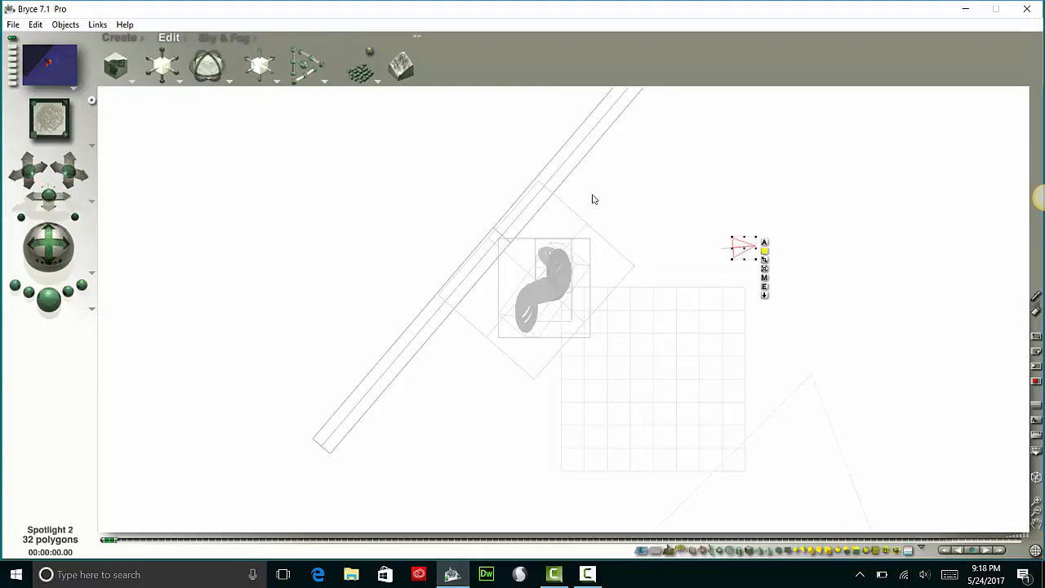
{"action": "left_click_drag", "start_coordinate": [741, 247], "coordinate": [577, 417]}
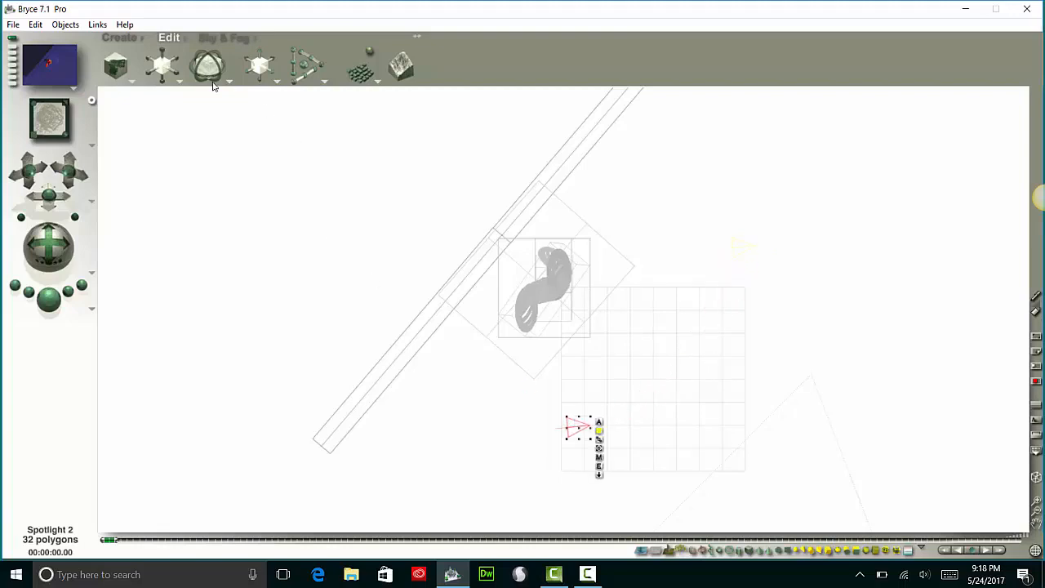
{"action": "left_click_drag", "start_coordinate": [208, 65], "coordinate": [285, 66]}
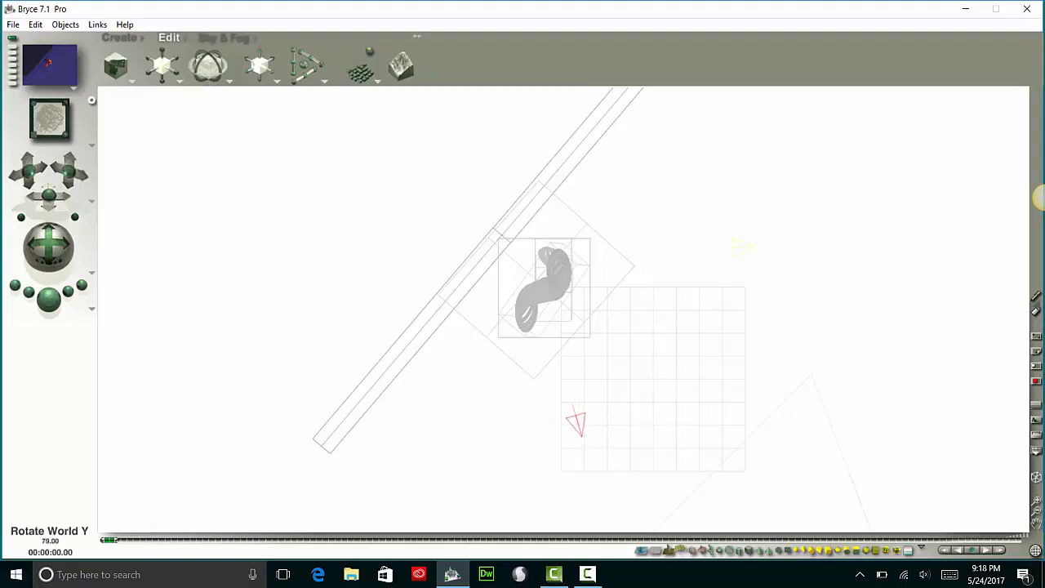
- Raise the duplicated spotlight slightly and shift it farther from the sculpture in the perspective view, checking its placement from above
{"action": "left_click", "coordinate": [33, 120]}
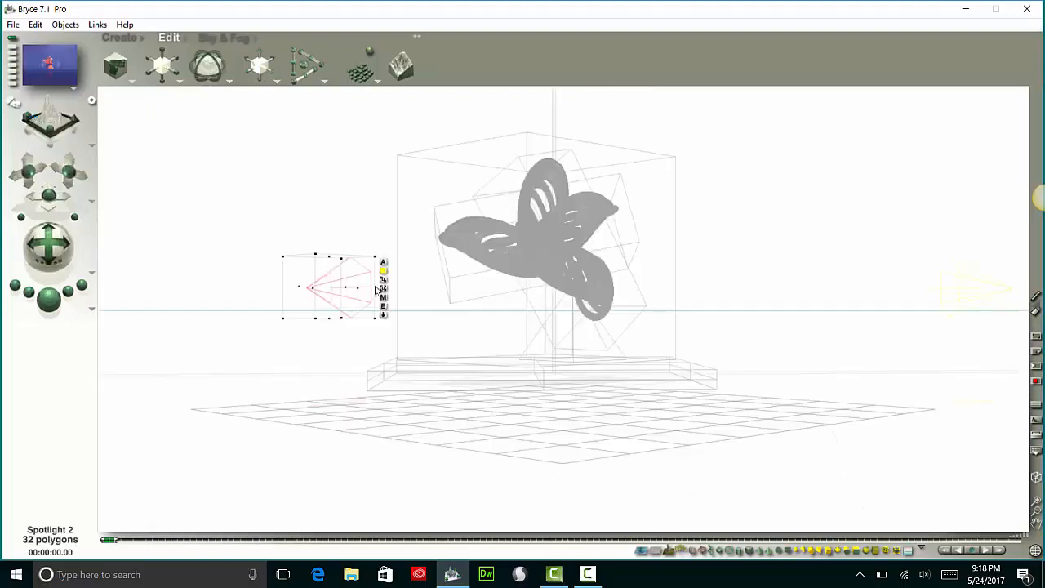
{"action": "left_click_drag", "start_coordinate": [342, 297], "coordinate": [305, 280]}
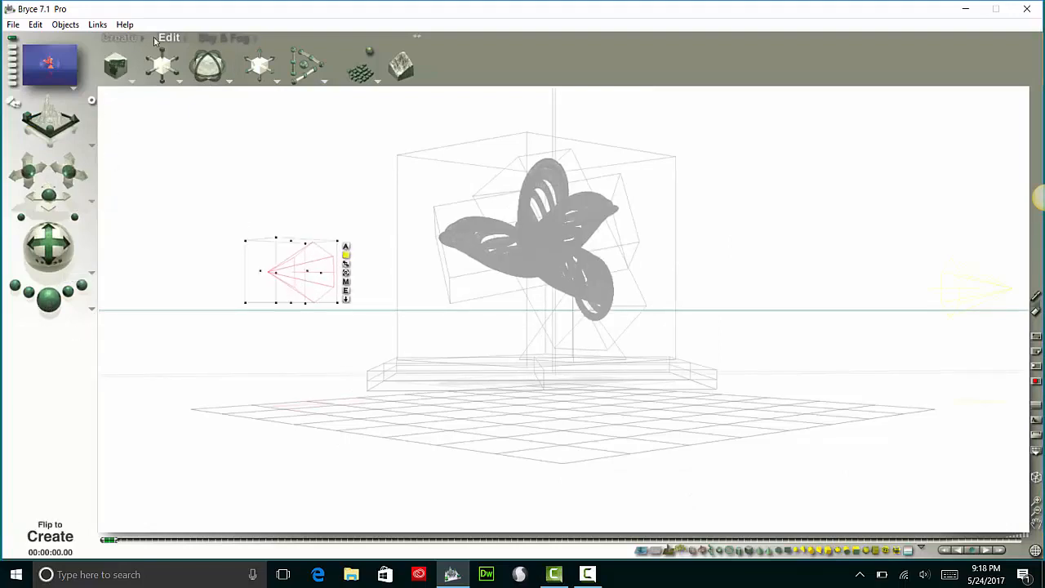
{"action": "left_click", "coordinate": [57, 102]}
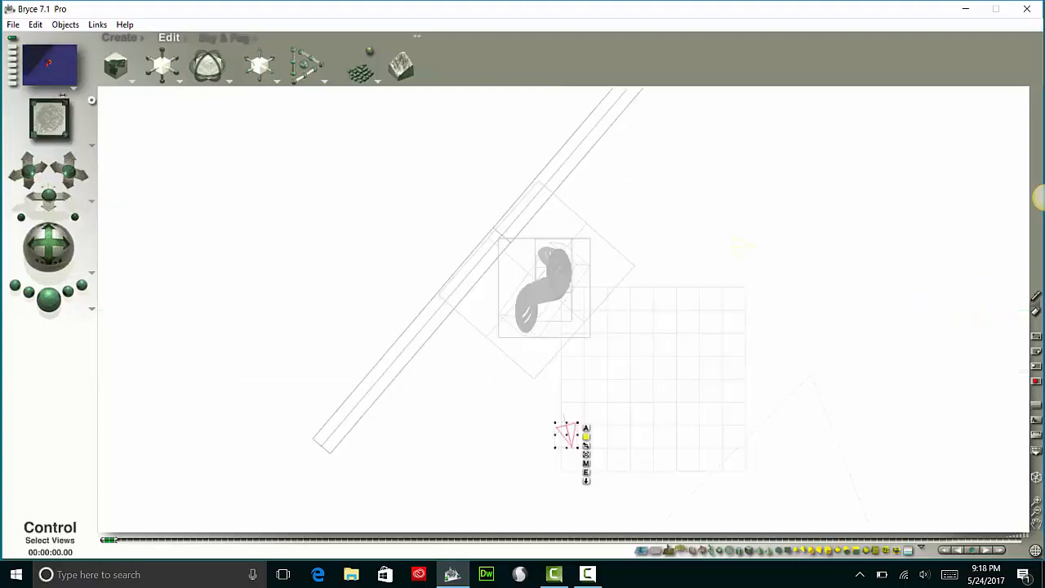
{"action": "left_click", "coordinate": [29, 103]}
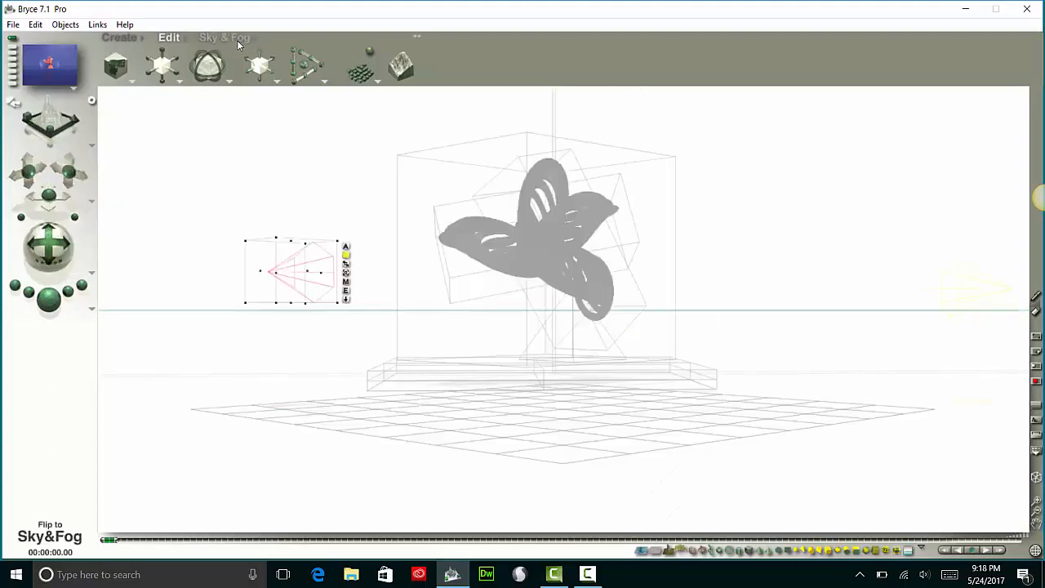
- Apply the Nighttime sky preset "Bryce Shortcut #3" to the scene
{"action": "left_click", "coordinate": [191, 32]}
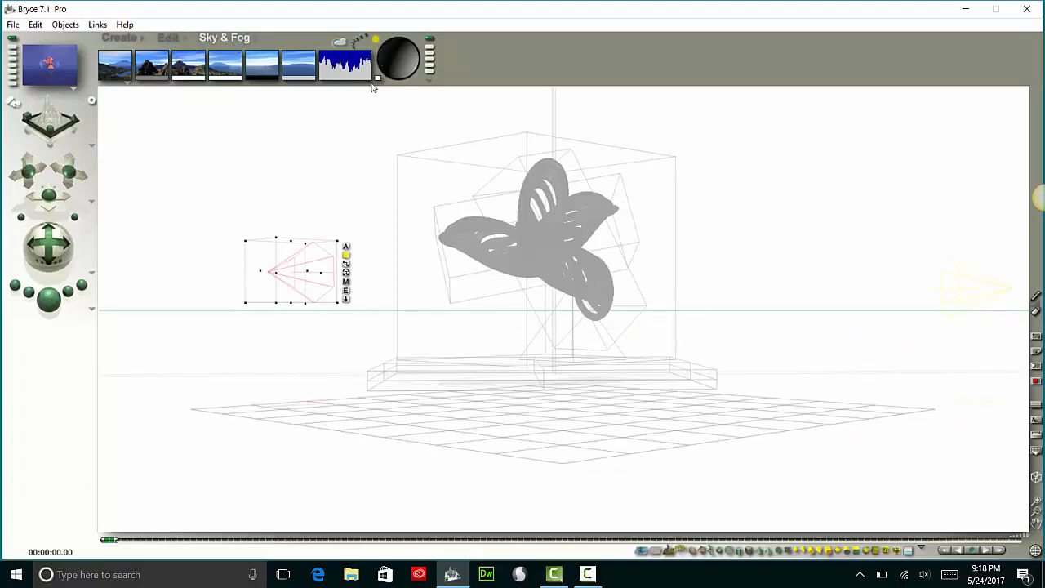
{"action": "left_click", "coordinate": [254, 38]}
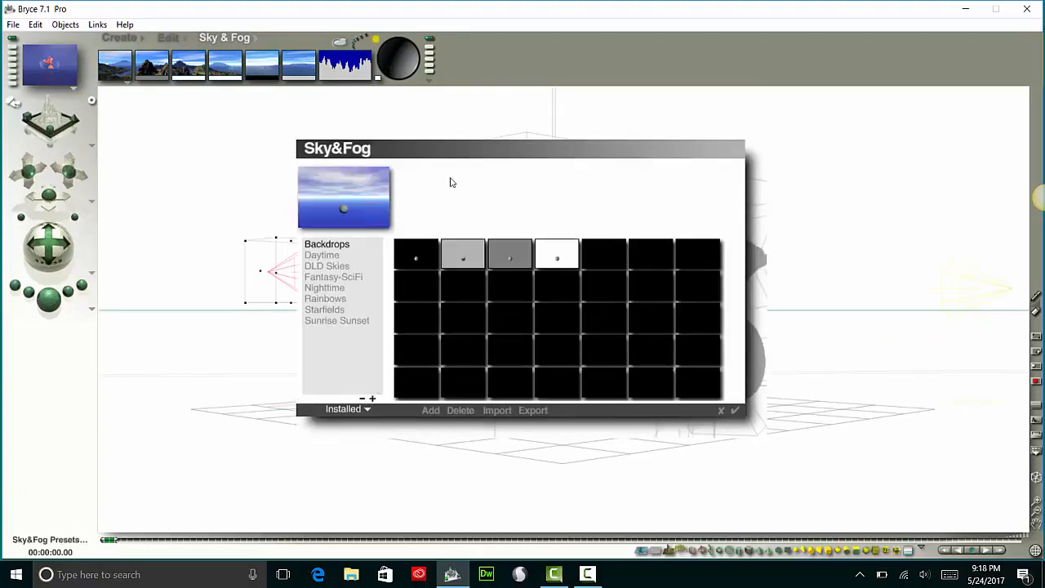
{"action": "left_click", "coordinate": [336, 257]}
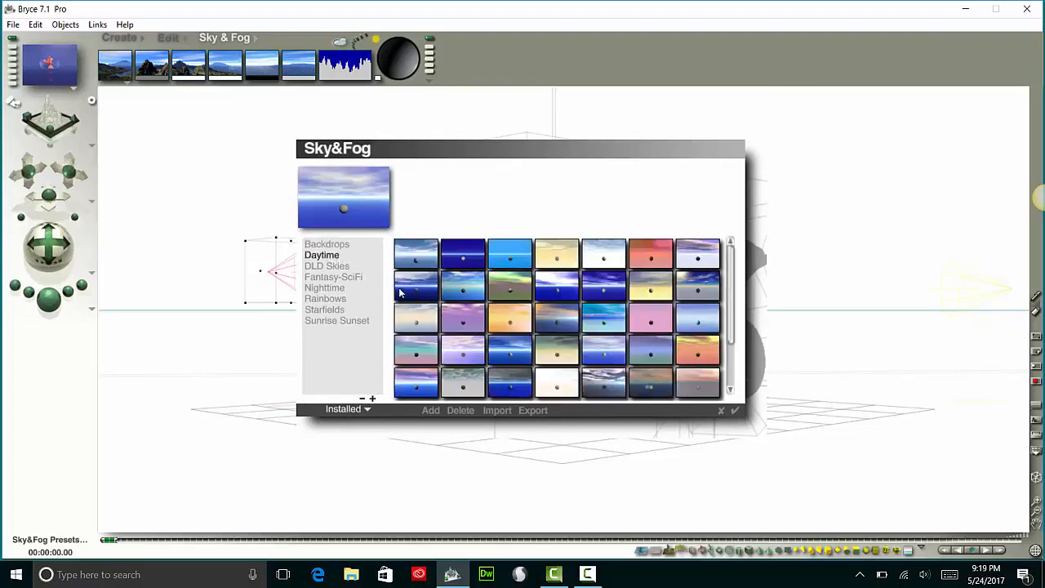
{"action": "left_click", "coordinate": [326, 288]}
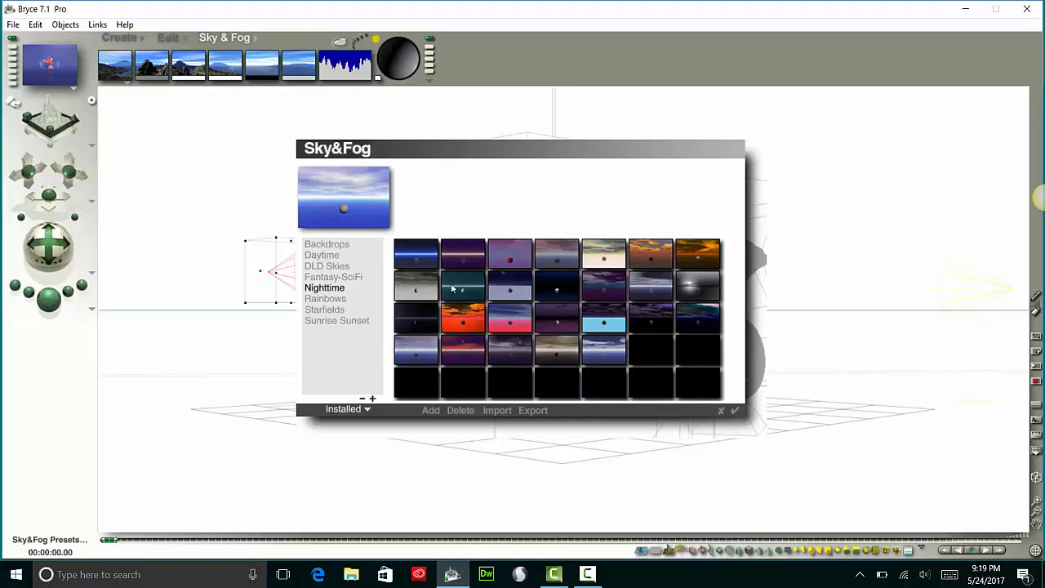
{"action": "left_click", "coordinate": [425, 261]}
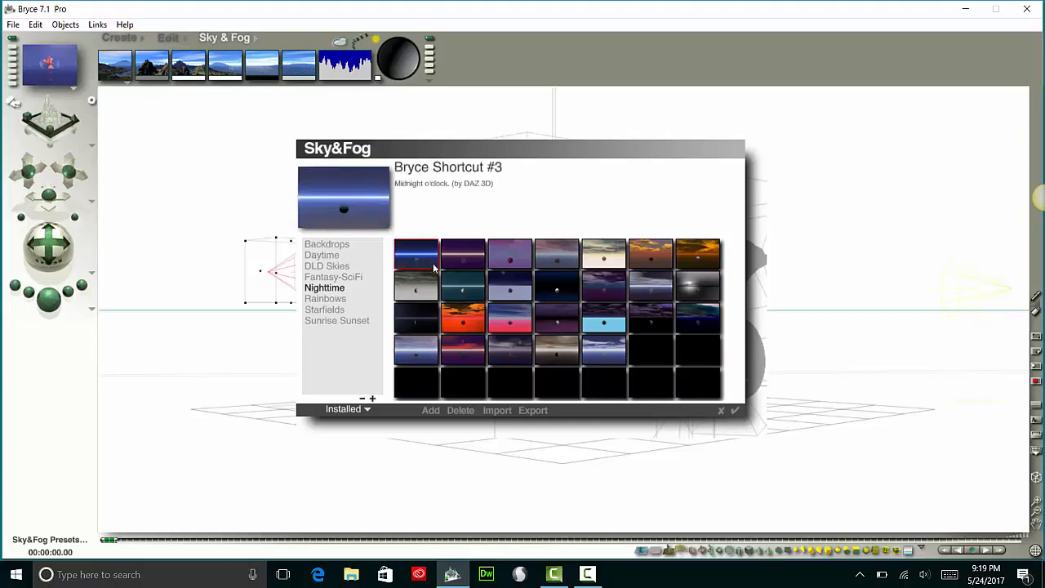
{"action": "left_click", "coordinate": [734, 409]}
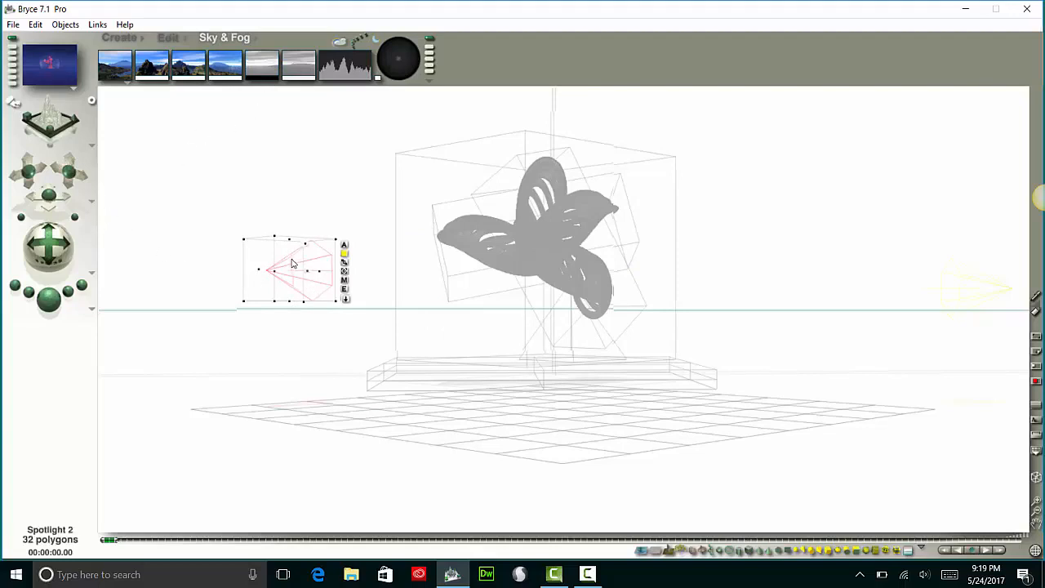
- Add a radial light and move it up above the spotlight on the sculpture's left side
{"action": "left_click", "coordinate": [173, 37]}
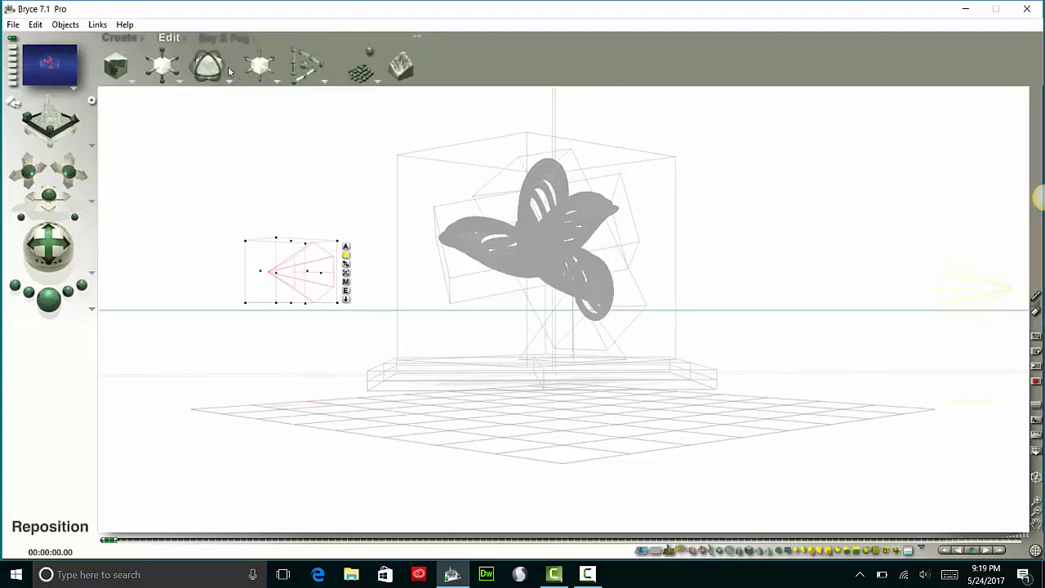
{"action": "left_click", "coordinate": [131, 38]}
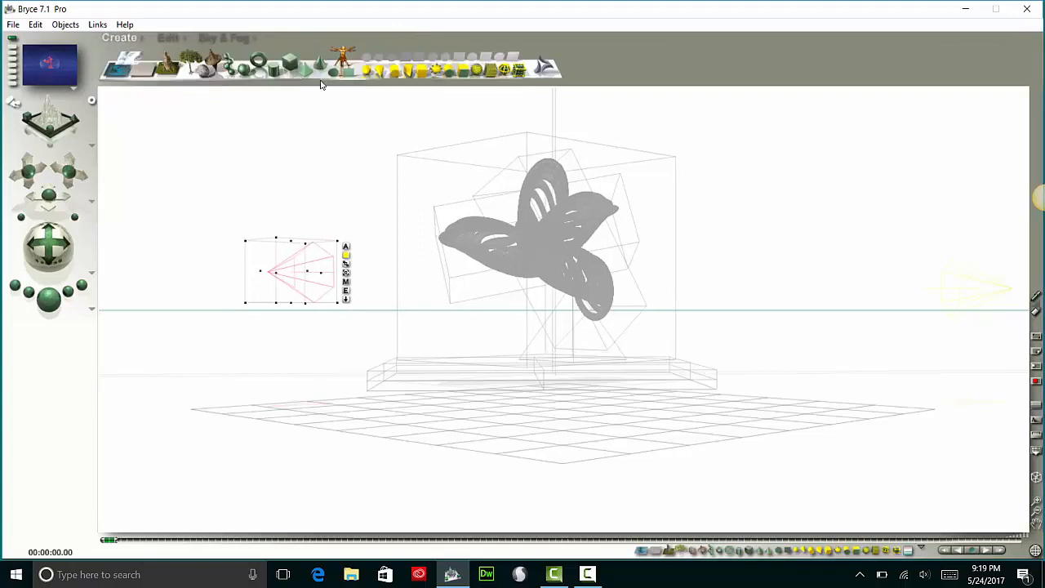
{"action": "left_click", "coordinate": [369, 71]}
{"action": "left_click_drag", "start_coordinate": [579, 341], "coordinate": [331, 117]}
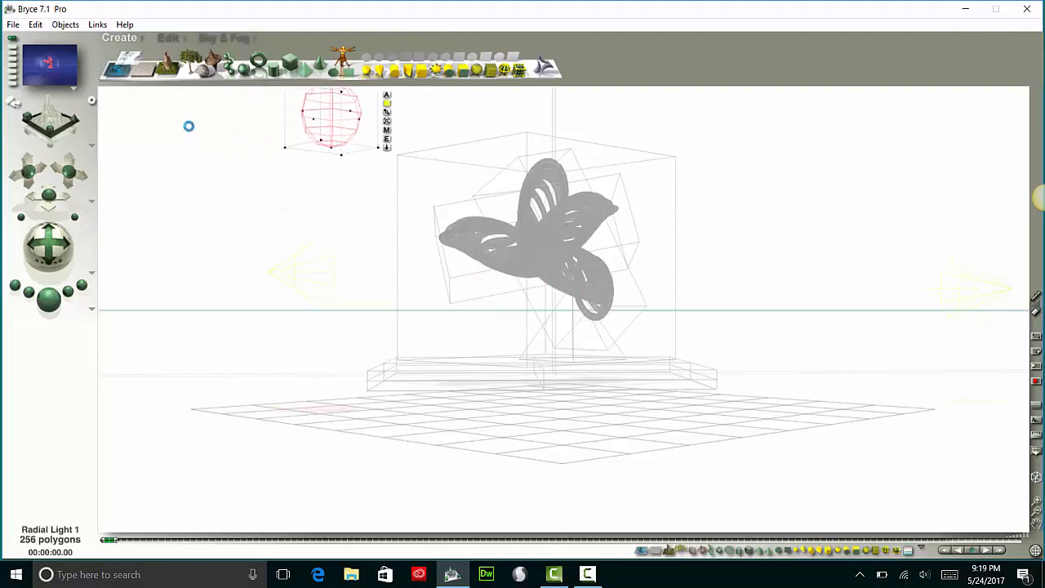
- Move the radial light to the sculpture's right side in the top view and raise it high above the scene
{"action": "left_click", "coordinate": [65, 121]}
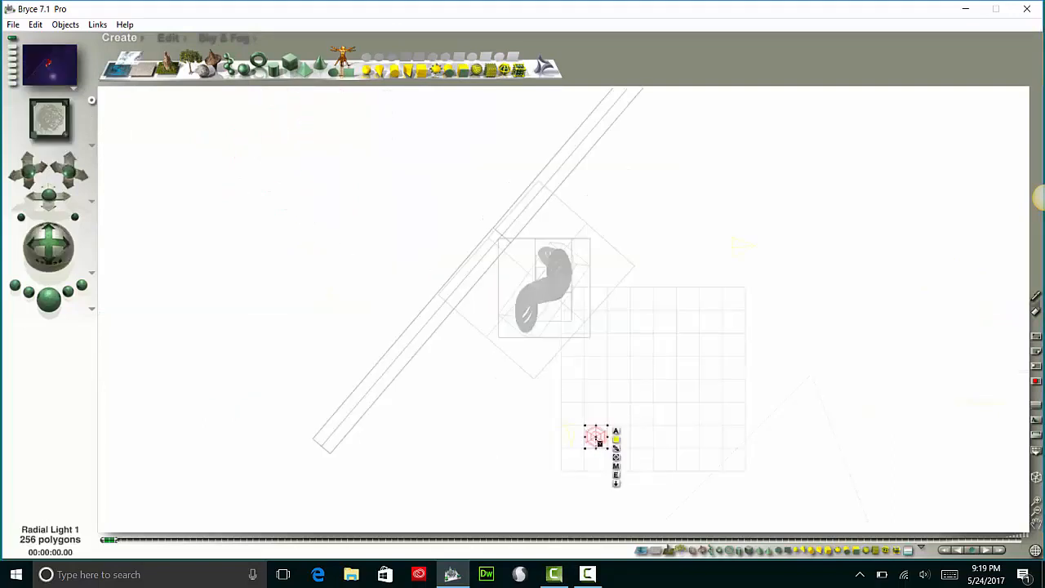
{"action": "left_click_drag", "start_coordinate": [596, 437], "coordinate": [642, 189]}
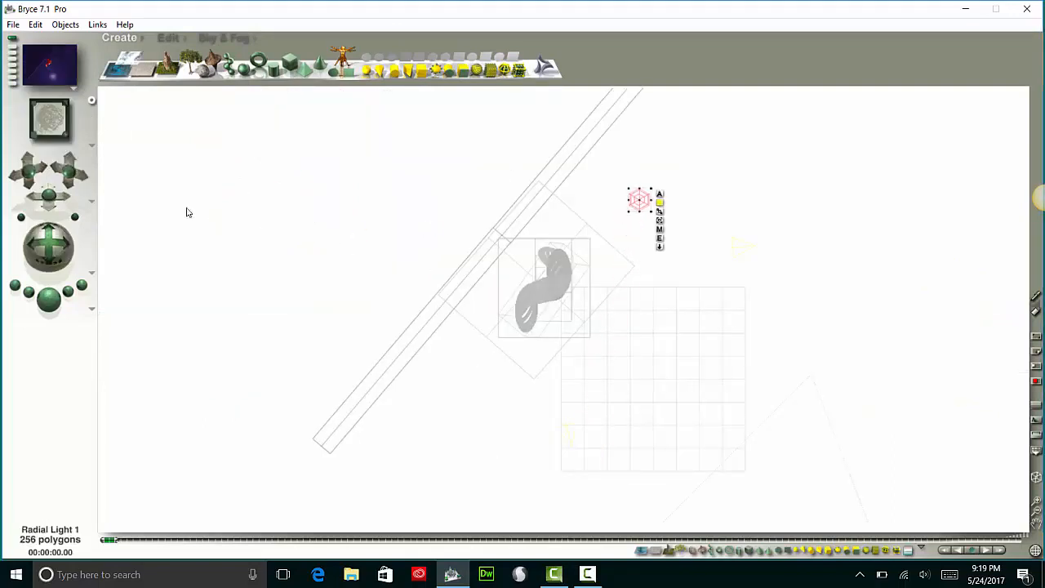
{"action": "left_click", "coordinate": [35, 117]}
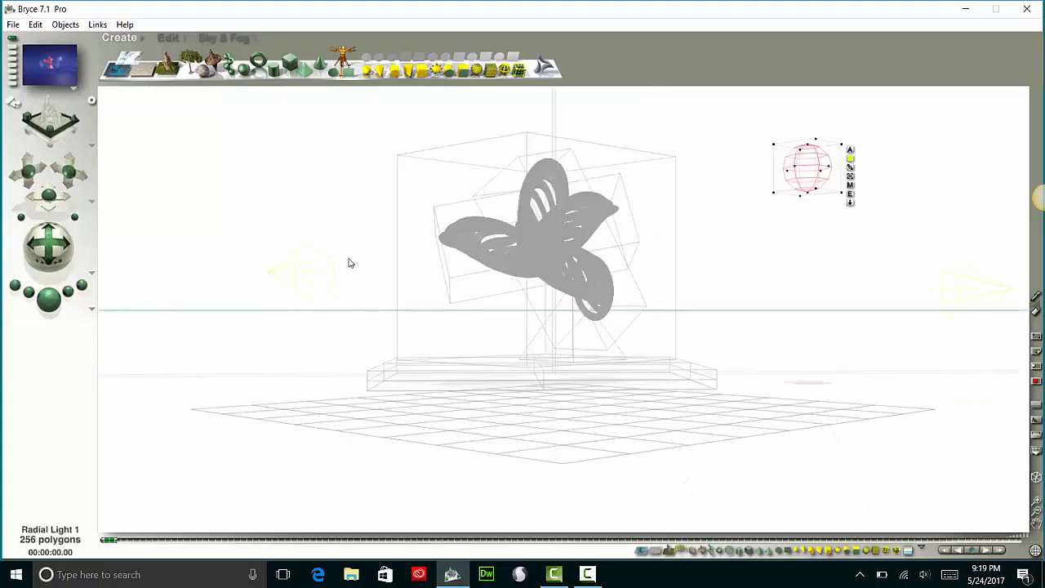
{"action": "left_click_drag", "start_coordinate": [813, 185], "coordinate": [811, 33]}
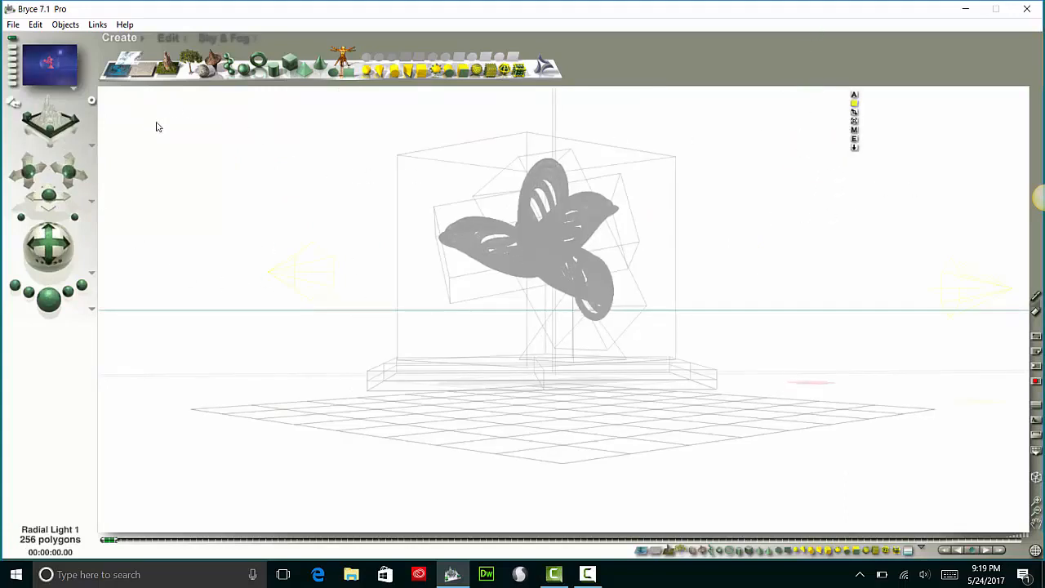
{"action": "left_click", "coordinate": [448, 331]}
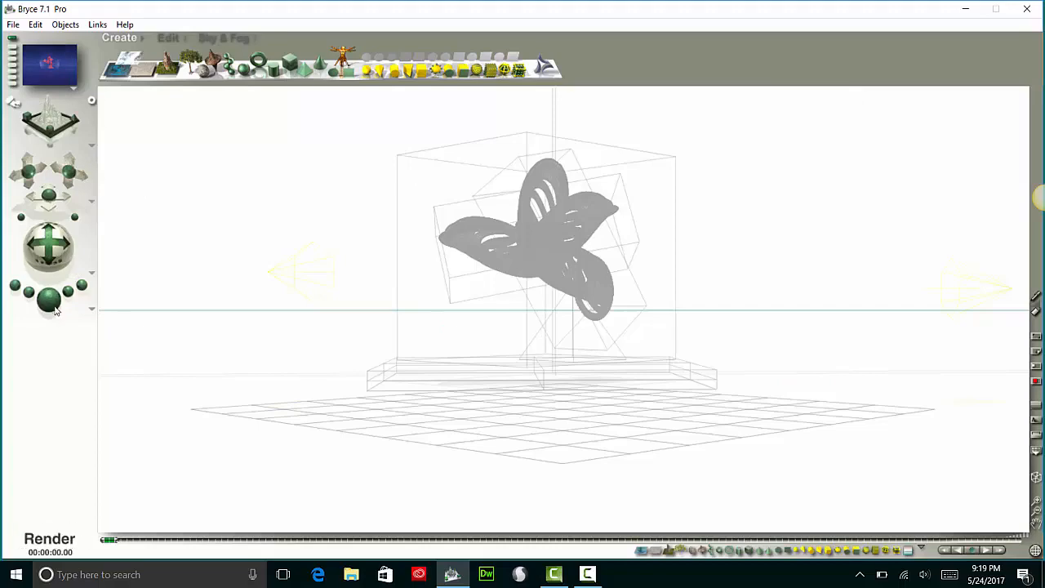
- Move the camera closer to the sculpture and test-render the scene, checking the sculpture's layout from above
{"action": "left_click_drag", "start_coordinate": [48, 196], "coordinate": [49, 198]}
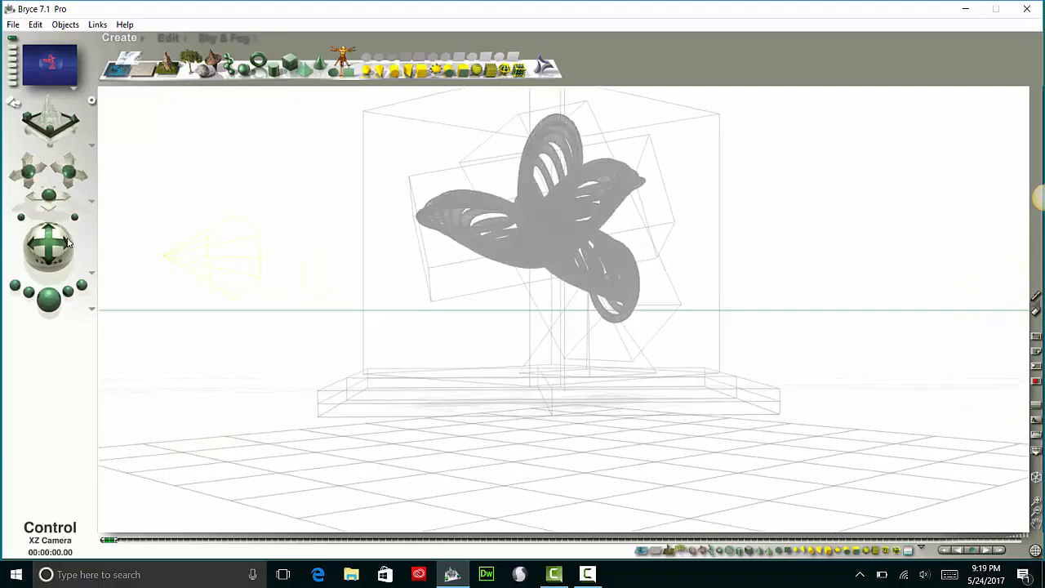
{"action": "key", "text": "ctrl+r"}
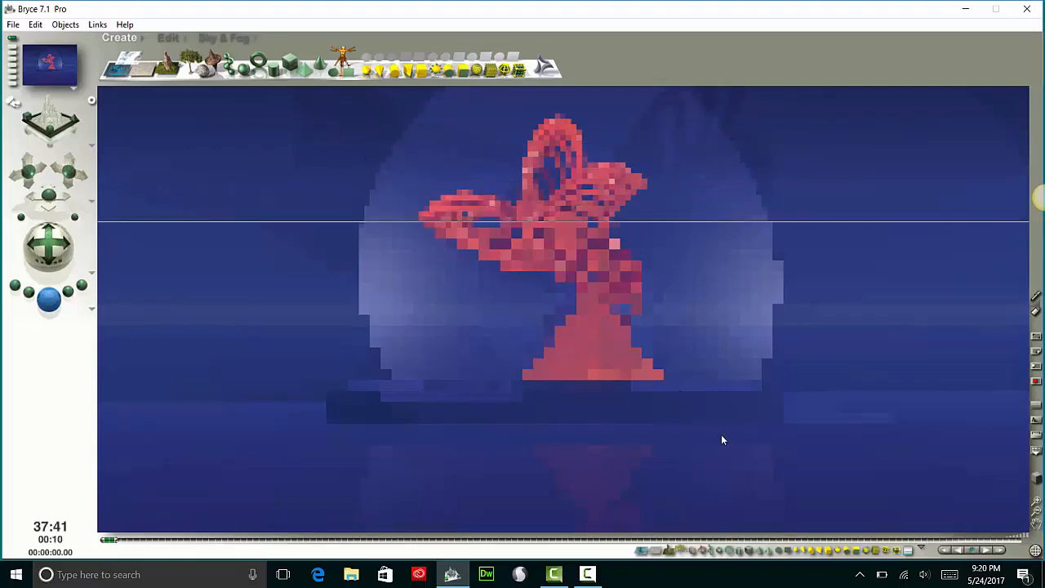
{"action": "left_click", "coordinate": [83, 124]}
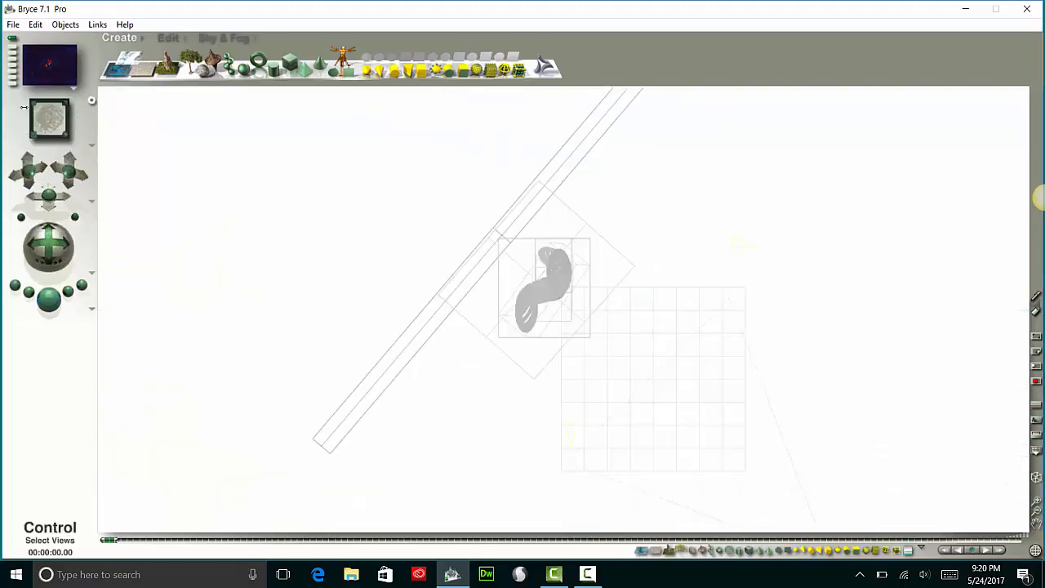
{"action": "left_click", "coordinate": [24, 106]}
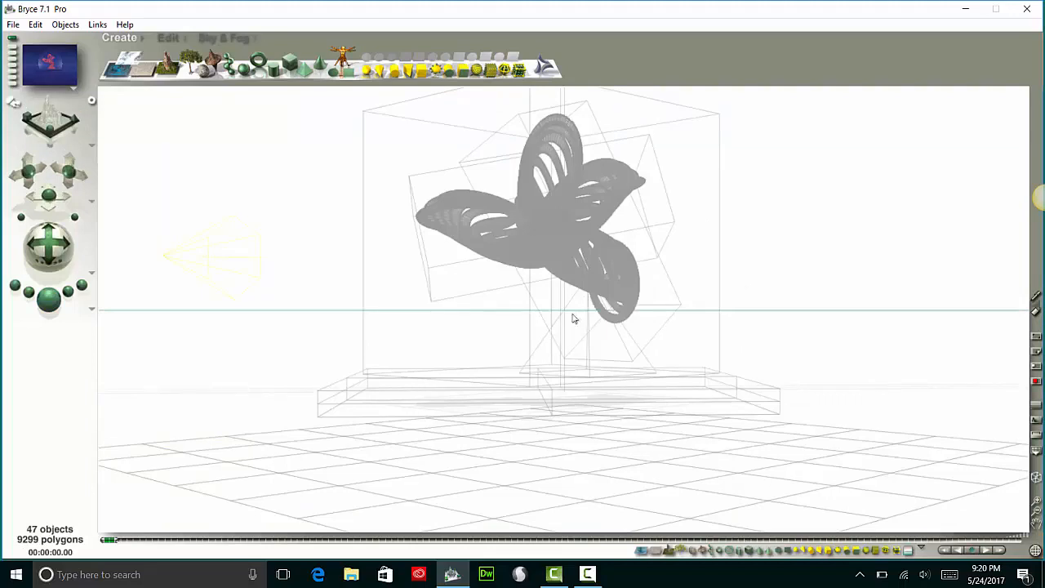
{"action": "left_click", "coordinate": [485, 206]}
{"action": "left_click", "coordinate": [64, 104]}
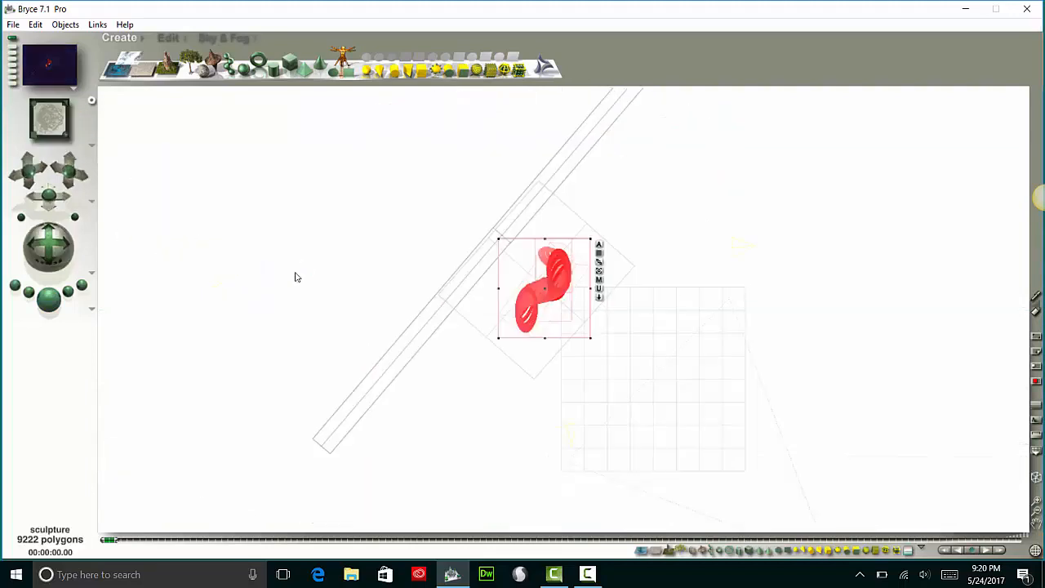
{"action": "left_click", "coordinate": [49, 119]}
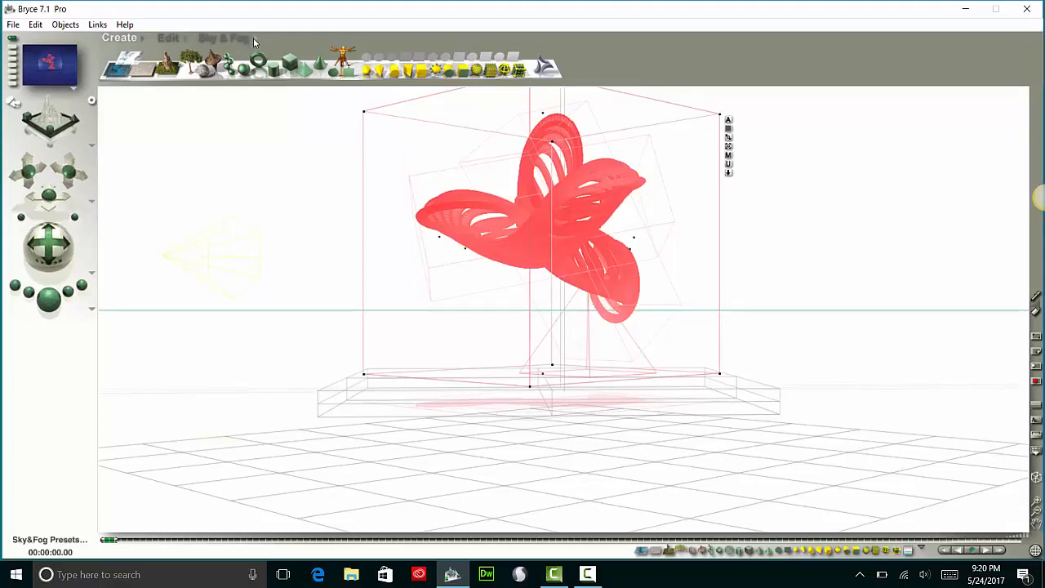
- Apply the Nighttime sky preset "Because the Night" to the scene
{"action": "left_click", "coordinate": [256, 38]}
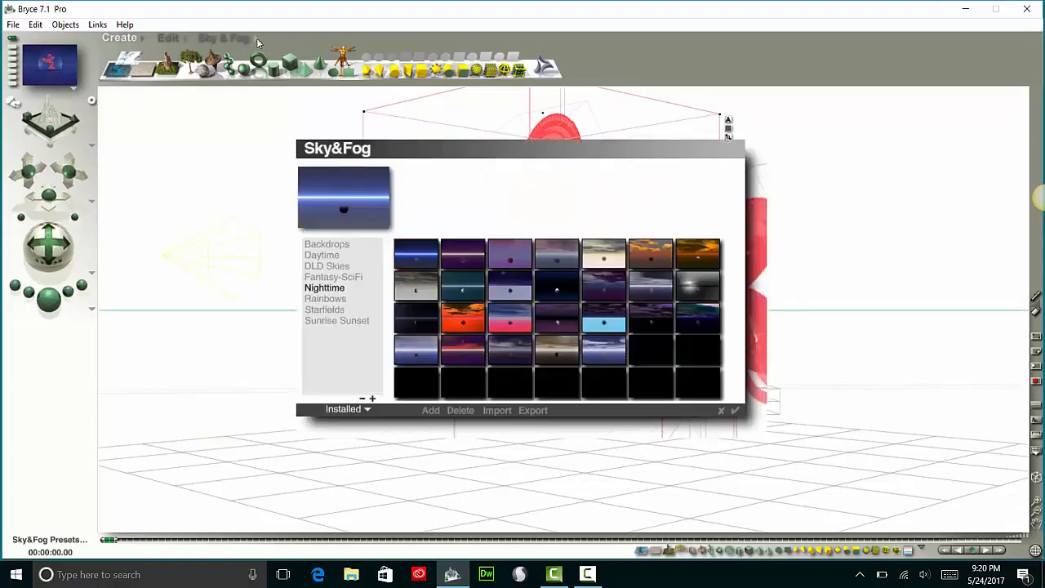
{"action": "left_click", "coordinate": [462, 319]}
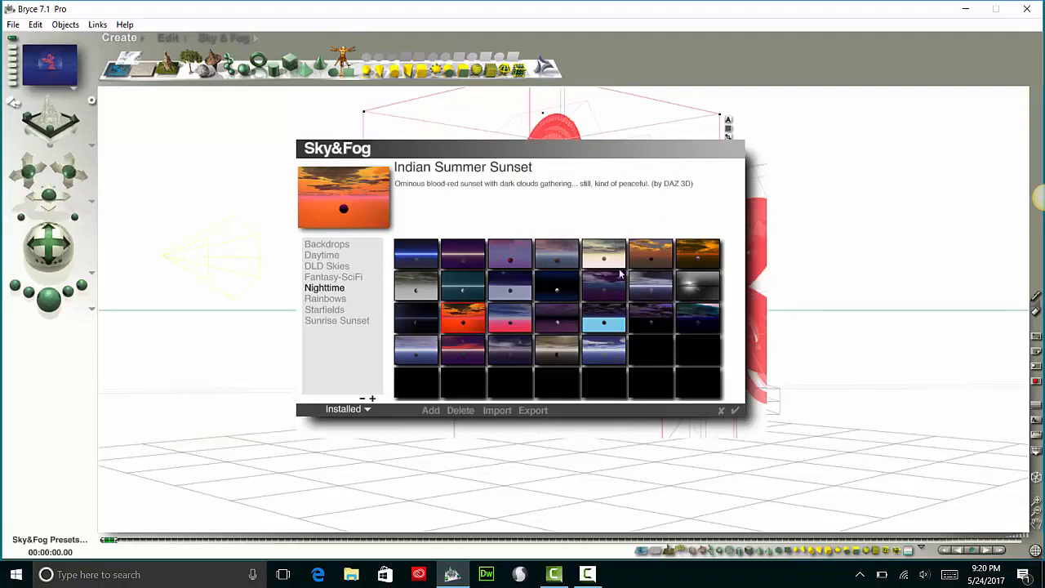
{"action": "left_click", "coordinate": [566, 288]}
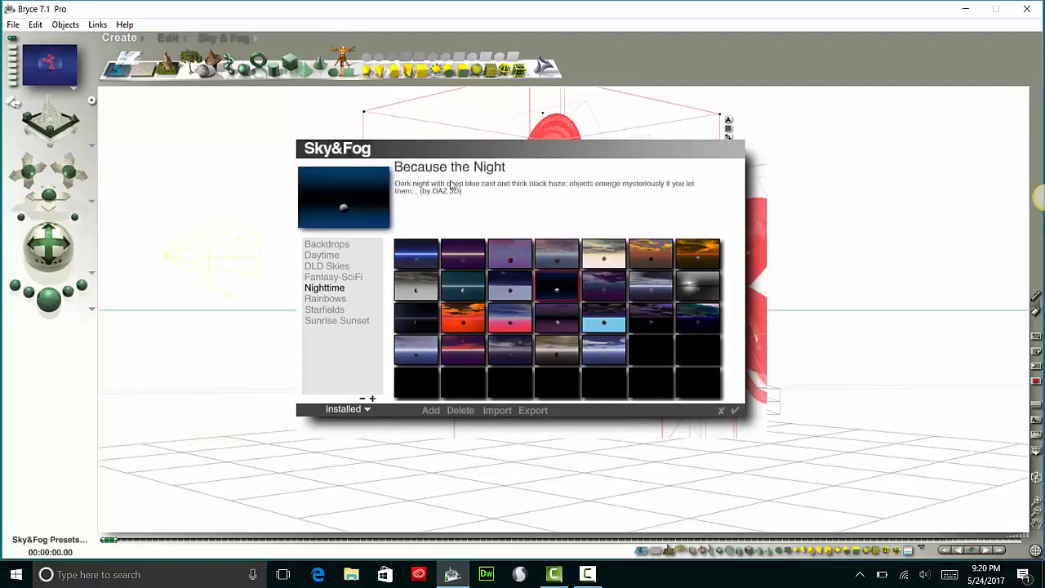
{"action": "left_click", "coordinate": [735, 410]}
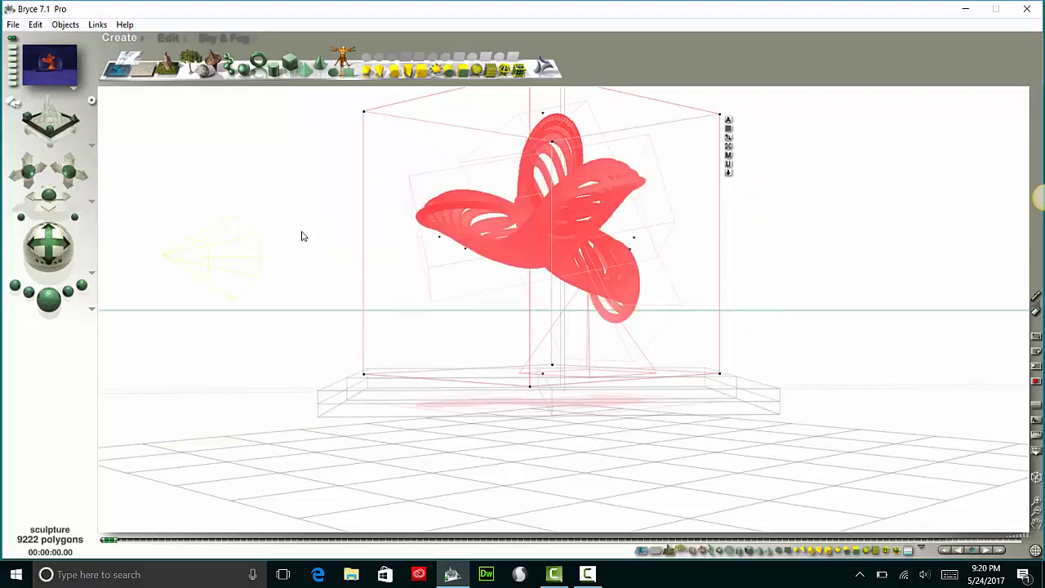
- Raise the spotlight on the sculpture's left side and shift it slightly farther away from the sculpture
{"action": "left_click", "coordinate": [217, 268]}
{"action": "left_click_drag", "start_coordinate": [217, 268], "coordinate": [208, 208]}
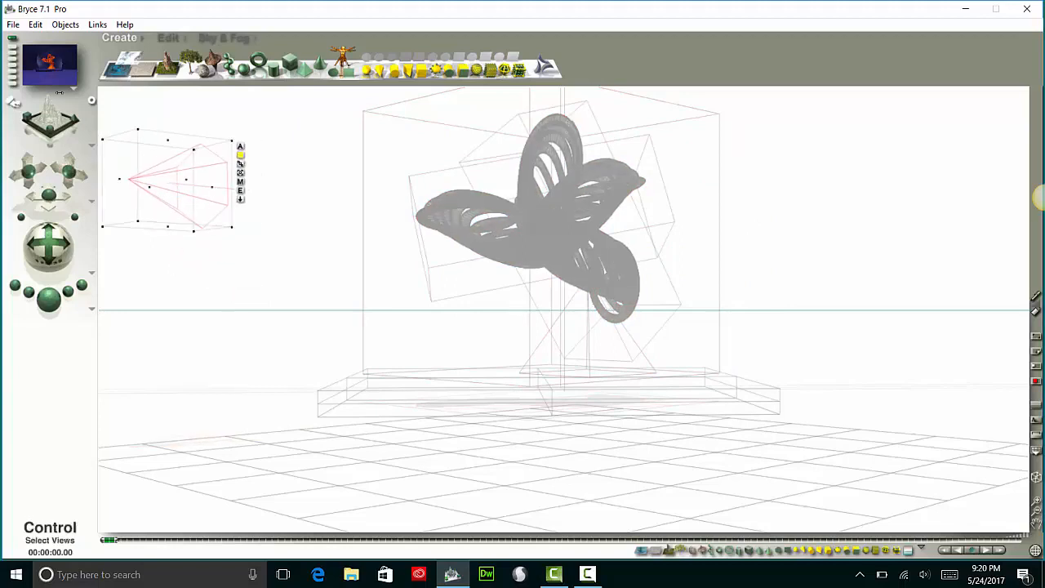
{"action": "left_click", "coordinate": [24, 98]}
{"action": "left_click", "coordinate": [25, 97]}
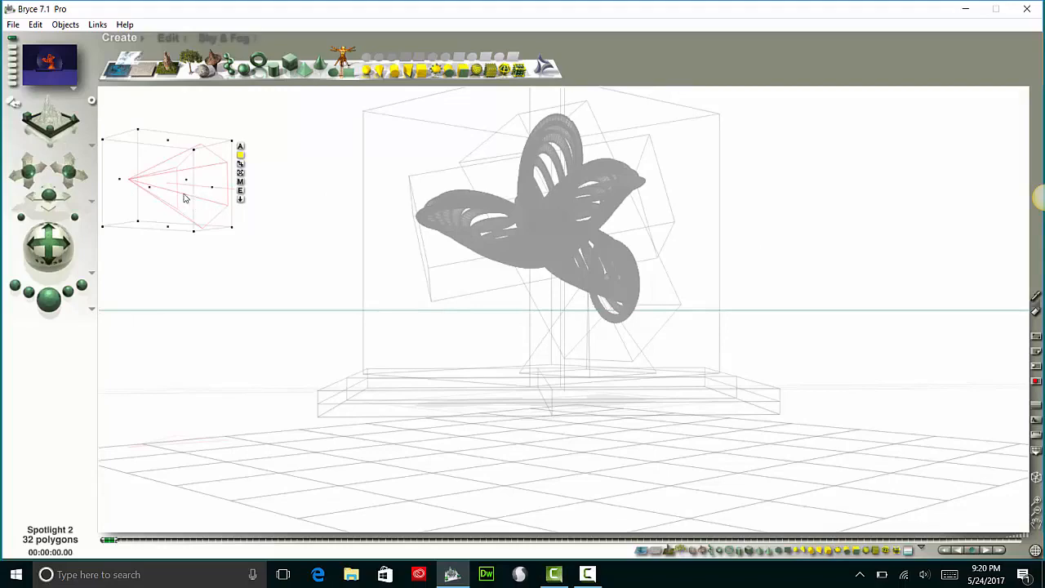
- Set the sculpture's left spotlight to diffuse 57 and specular 47, and make it a visible object with infinite light
{"action": "key", "text": "ctrl+e"}
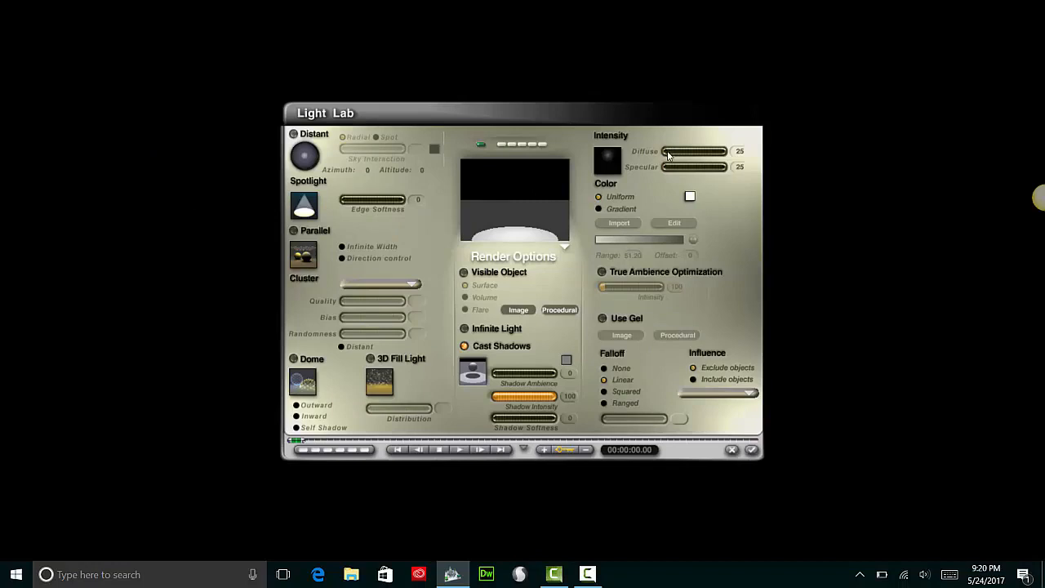
{"action": "left_click_drag", "start_coordinate": [668, 152], "coordinate": [670, 152]}
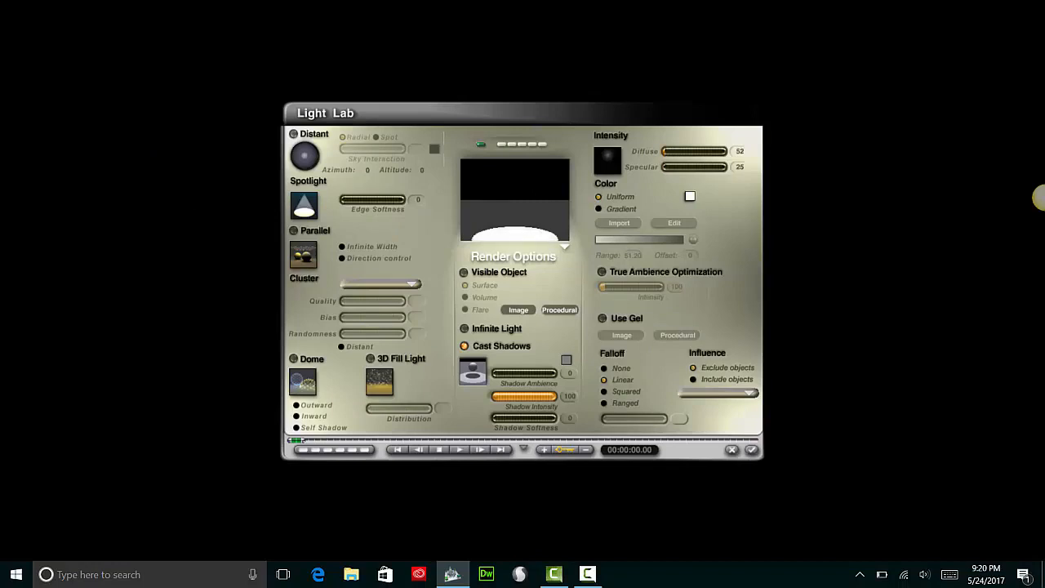
{"action": "left_click", "coordinate": [739, 151]}
{"action": "left_click_drag", "start_coordinate": [665, 152], "coordinate": [668, 152]}
{"action": "left_click", "coordinate": [464, 272]}
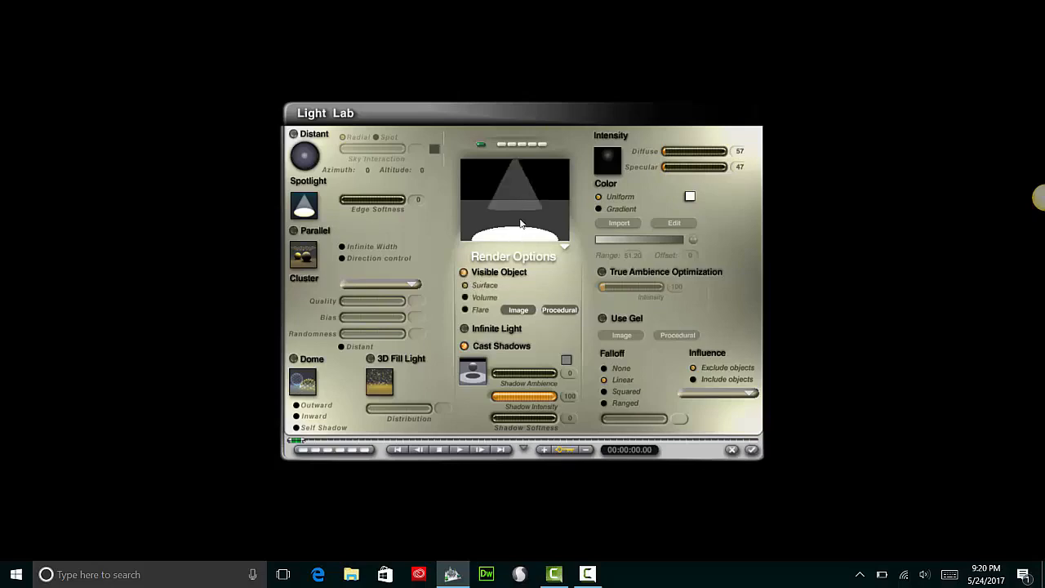
{"action": "left_click", "coordinate": [464, 328]}
{"action": "left_click", "coordinate": [751, 450]}
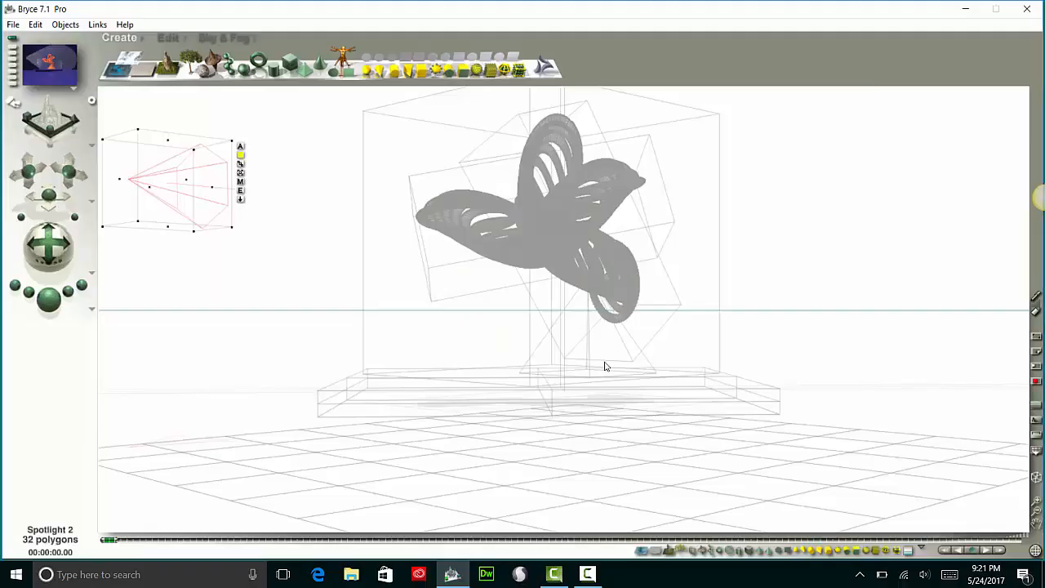
- Test-render the scene to check the visible spotlight beam and return to the wireframe view
{"action": "left_click", "coordinate": [53, 310]}
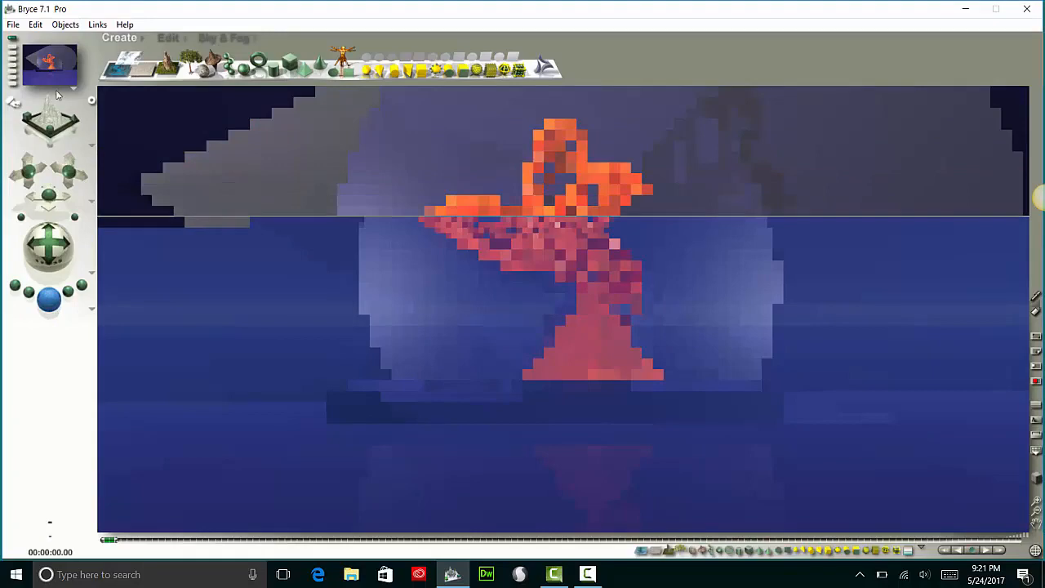
{"action": "left_click", "coordinate": [52, 121]}
{"action": "left_click", "coordinate": [46, 121]}
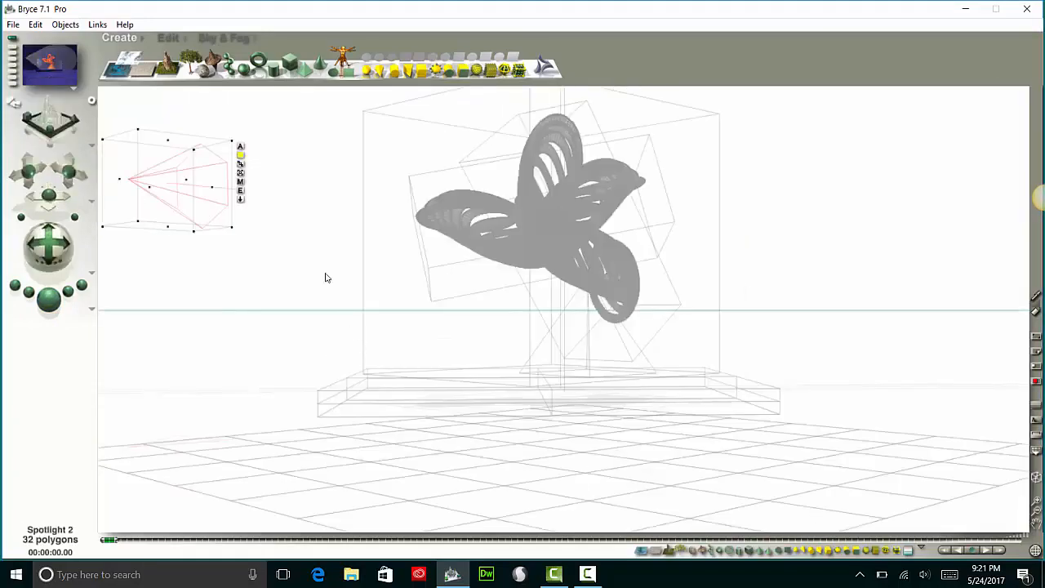
- Turn off the left spotlight's visible object option and set shadow ambience 15, shadow intensity 31 and shadow softness 44
{"action": "left_click", "coordinate": [240, 190]}
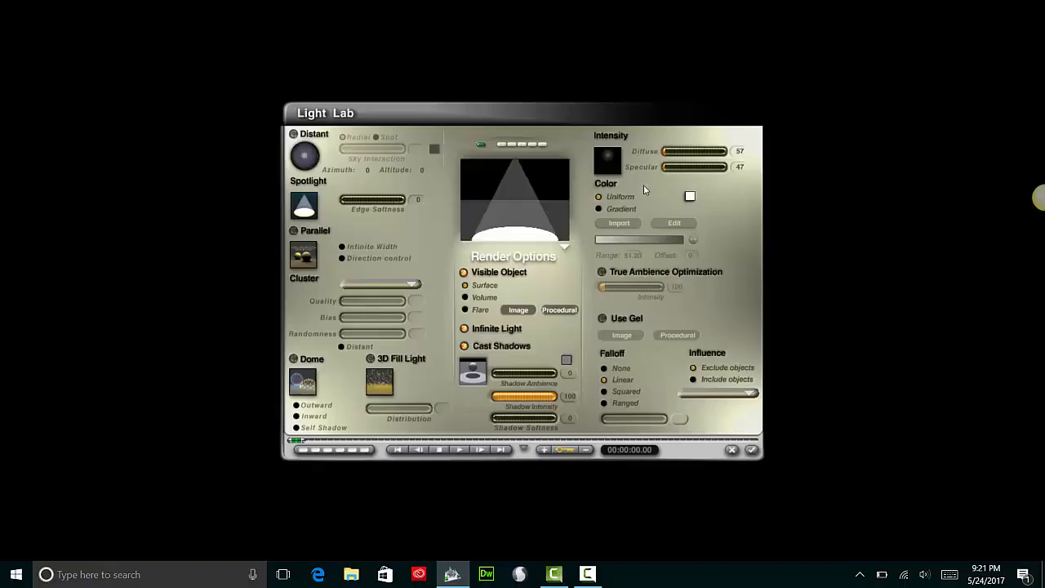
{"action": "left_click", "coordinate": [463, 272]}
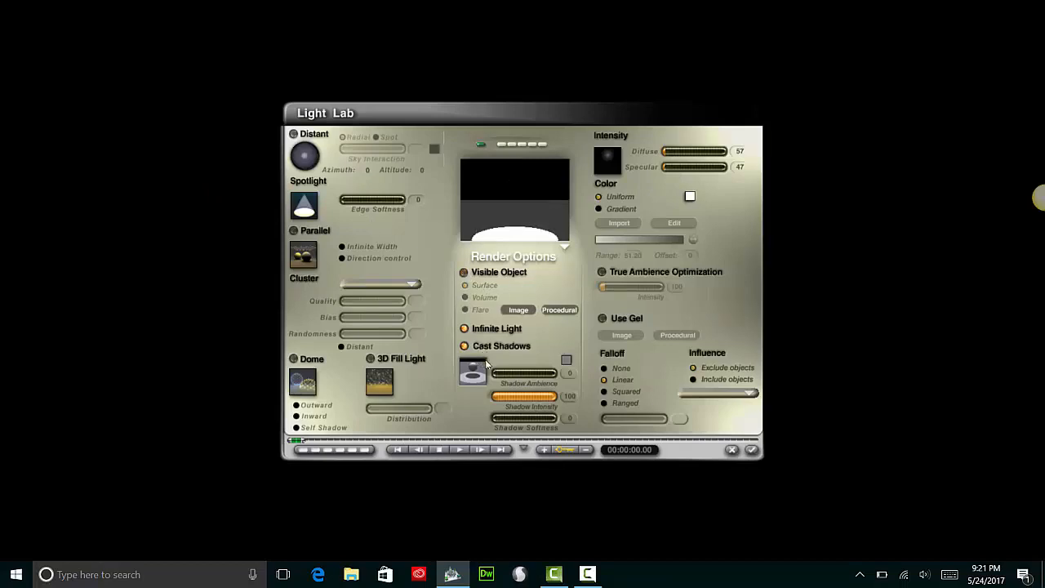
{"action": "left_click", "coordinate": [502, 378]}
{"action": "left_click_drag", "start_coordinate": [524, 397], "coordinate": [516, 418]}
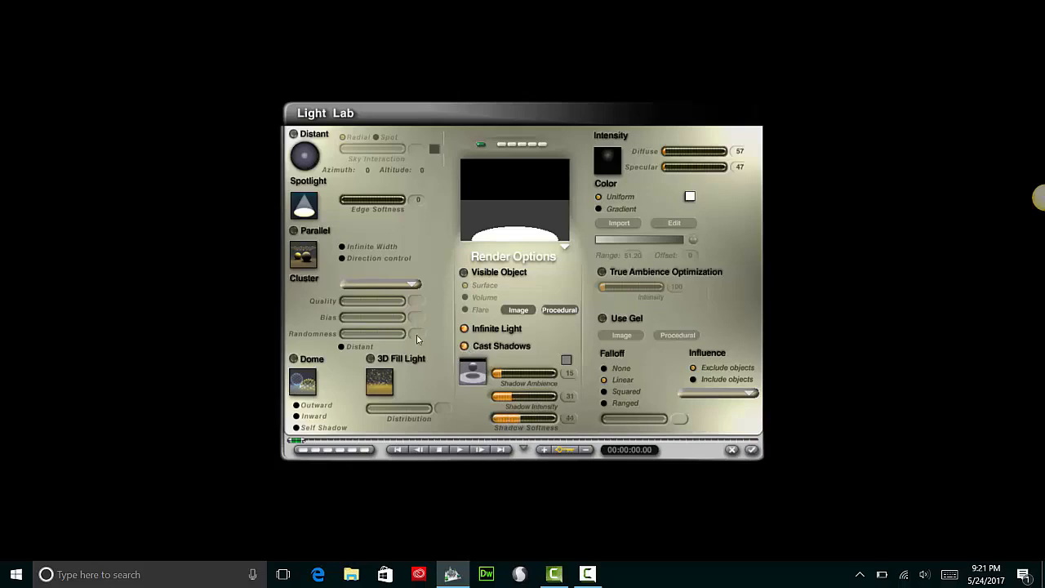
- Try Squared and Ranged falloff on the left spotlight and return it to Linear
{"action": "left_click", "coordinate": [605, 391]}
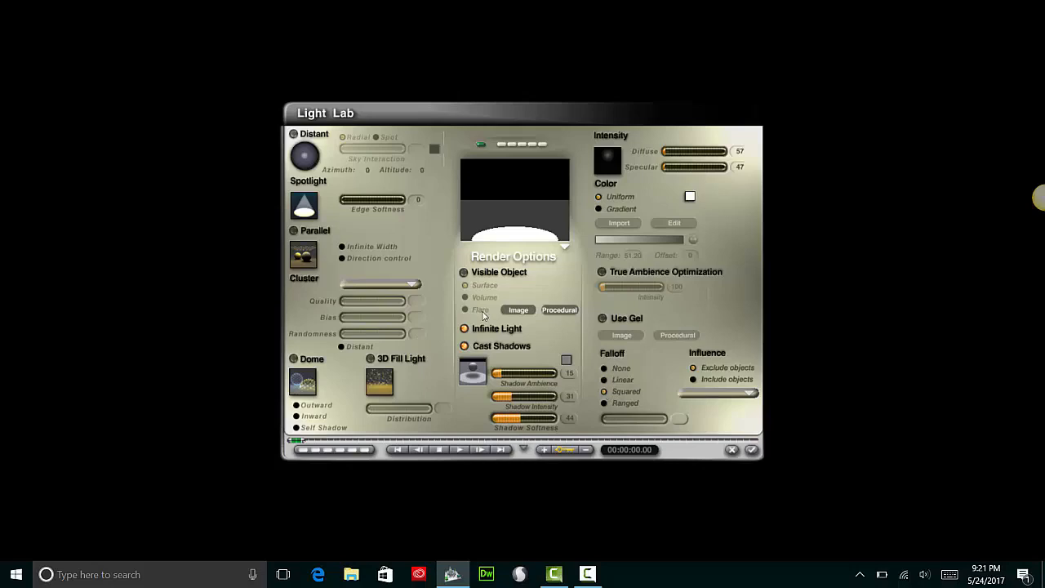
{"action": "left_click", "coordinate": [605, 380]}
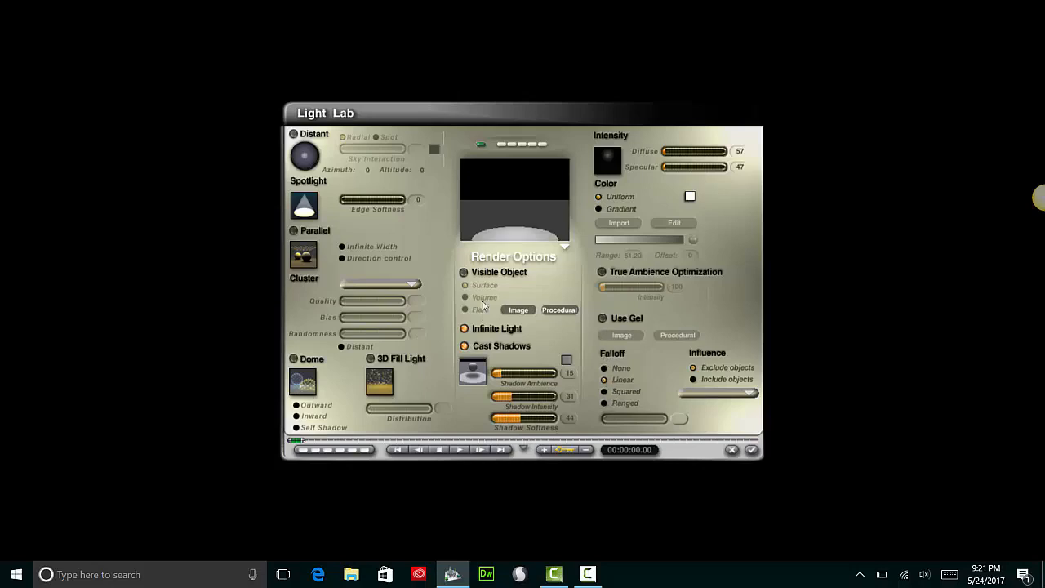
{"action": "left_click", "coordinate": [605, 403]}
{"action": "left_click", "coordinate": [605, 380]}
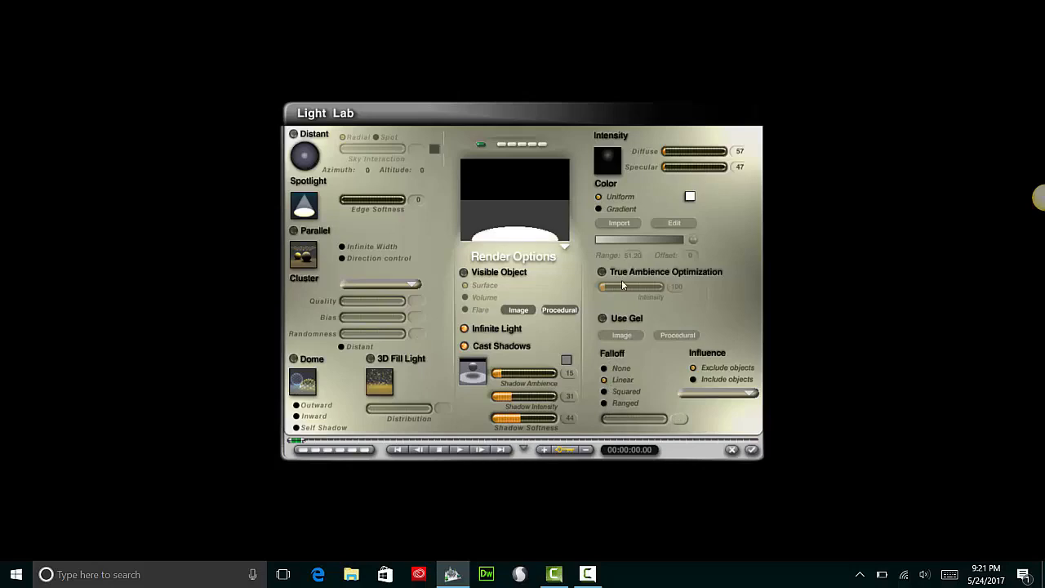
- Try different uniform colours on the left spotlight, settle on grey and apply the light settings
{"action": "left_click", "coordinate": [689, 197]}
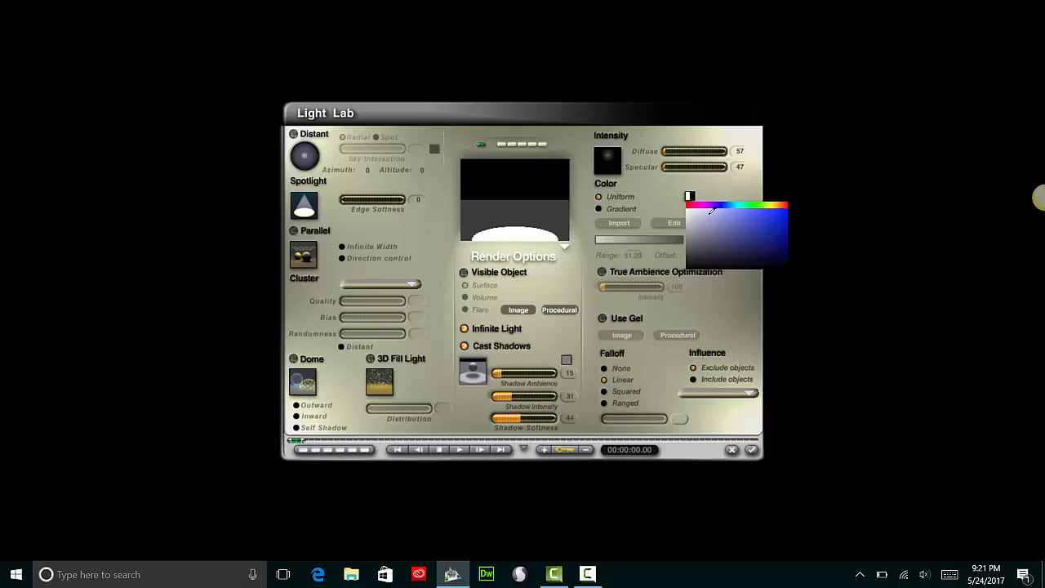
{"action": "left_click_drag", "start_coordinate": [734, 203], "coordinate": [779, 203]}
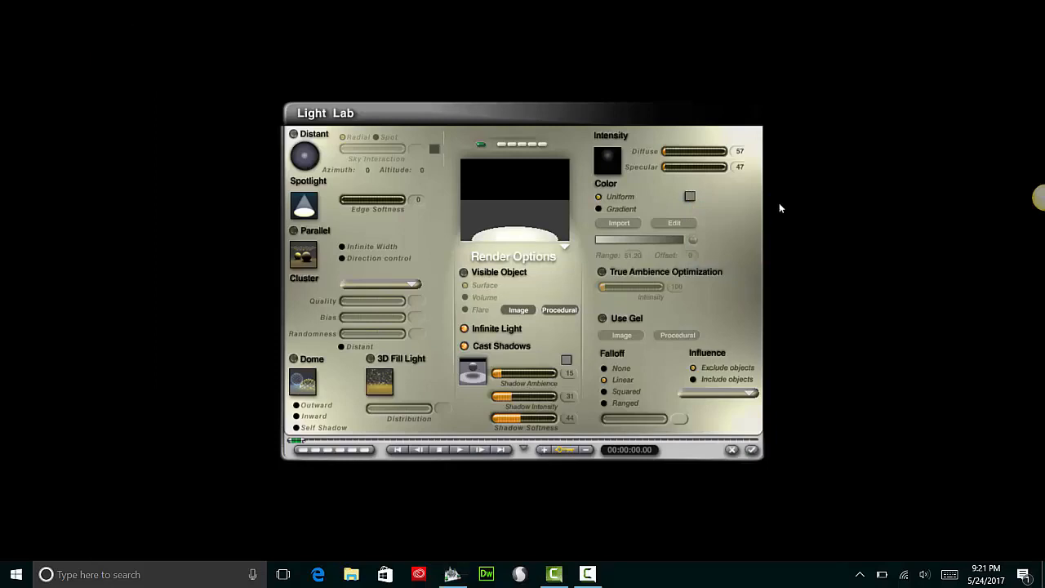
{"action": "left_click", "coordinate": [689, 197]}
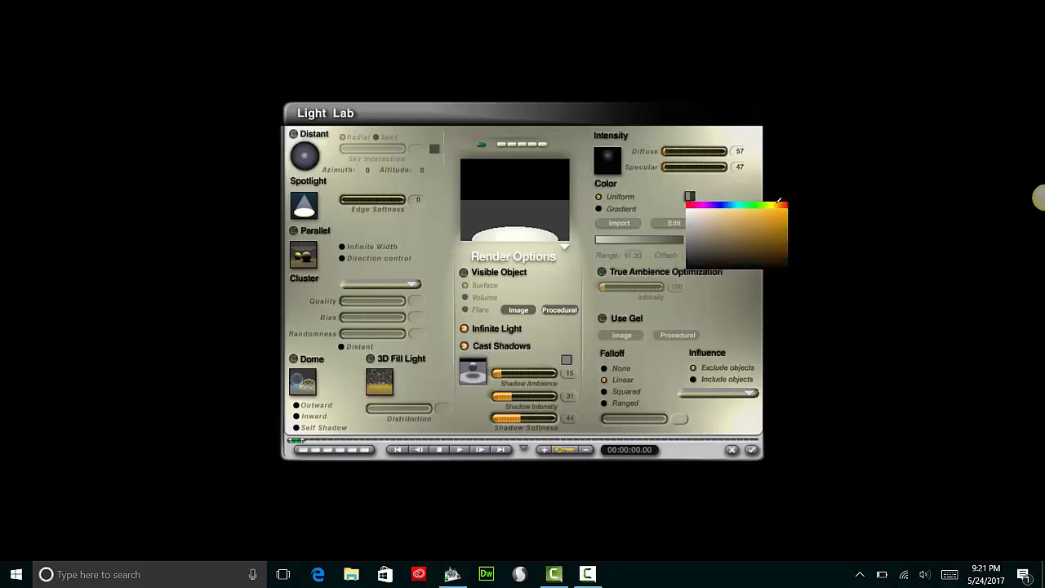
{"action": "left_click_drag", "start_coordinate": [778, 200], "coordinate": [774, 210]}
{"action": "left_click_drag", "start_coordinate": [690, 197], "coordinate": [726, 228]}
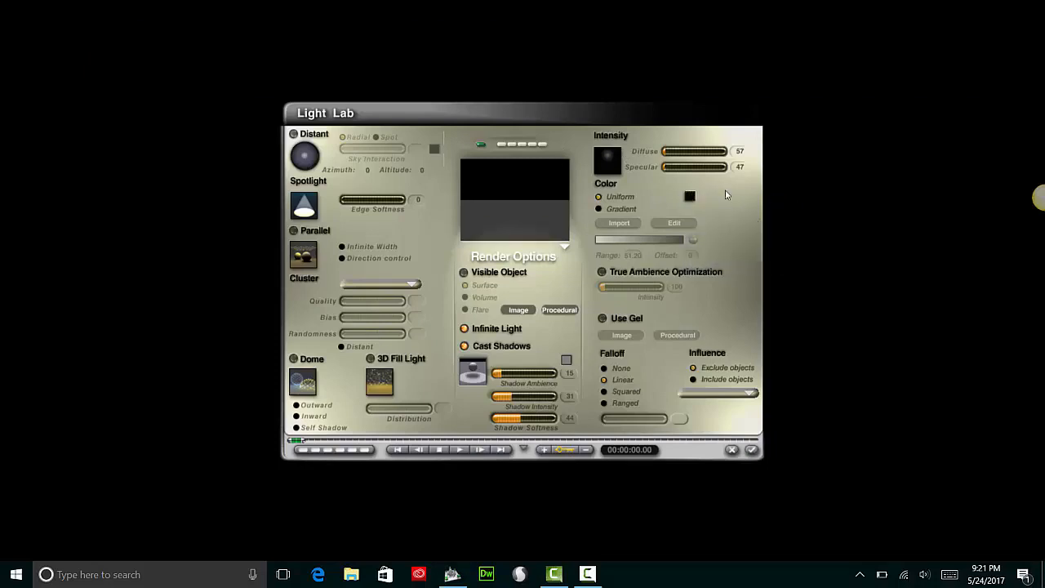
{"action": "left_click_drag", "start_coordinate": [691, 198], "coordinate": [700, 208]}
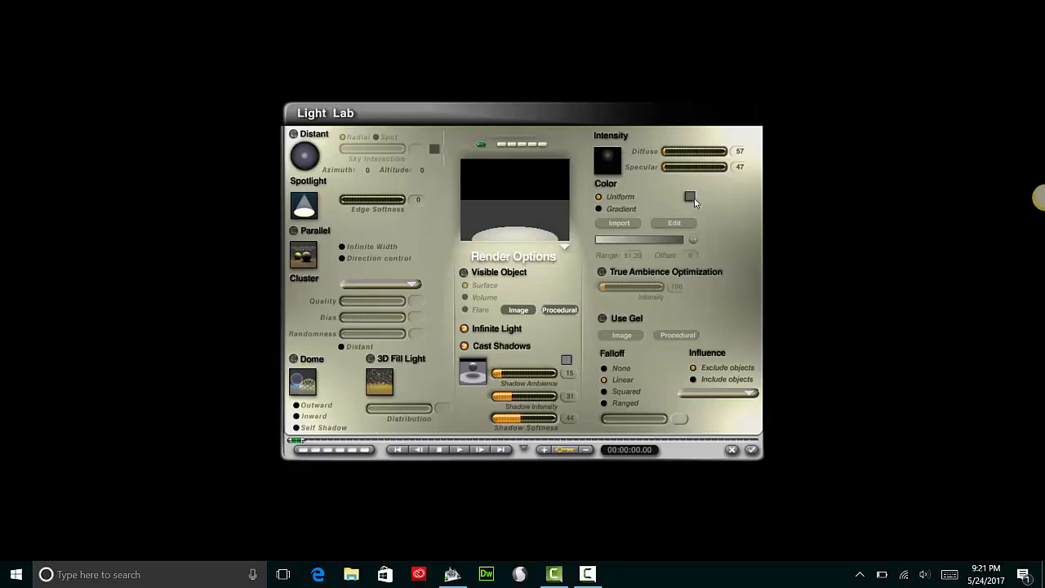
{"action": "left_click", "coordinate": [751, 449]}
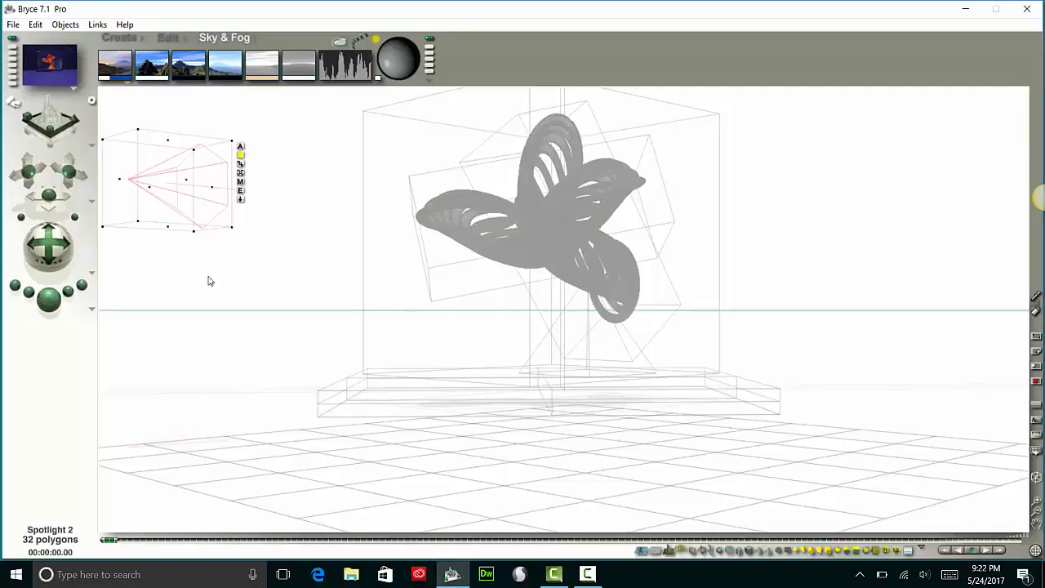
- Preview the Daytime sky presets and apply "Tuesday Sky" to the scene
{"action": "left_click", "coordinate": [254, 39]}
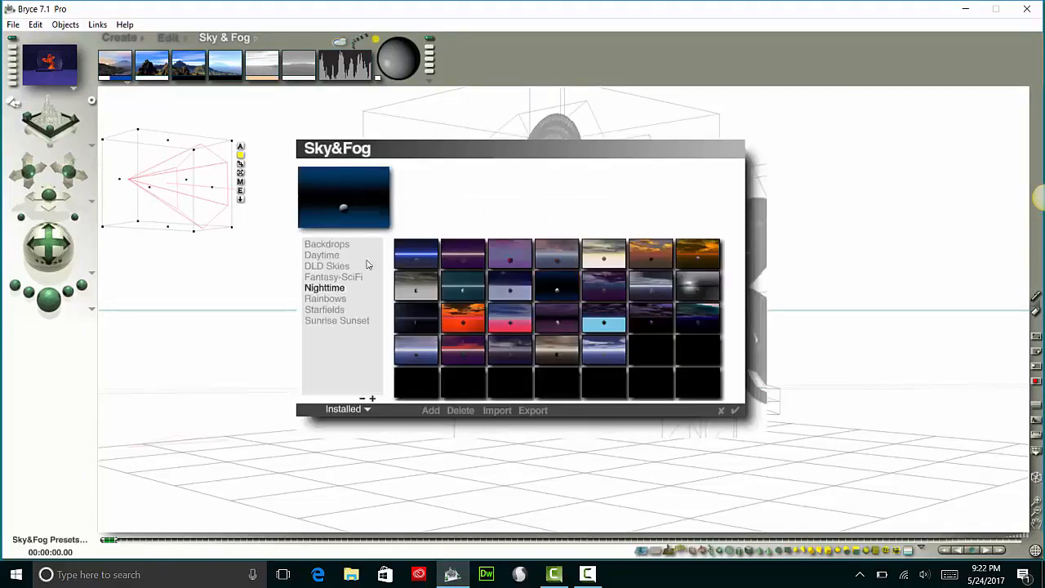
{"action": "left_click", "coordinate": [325, 255]}
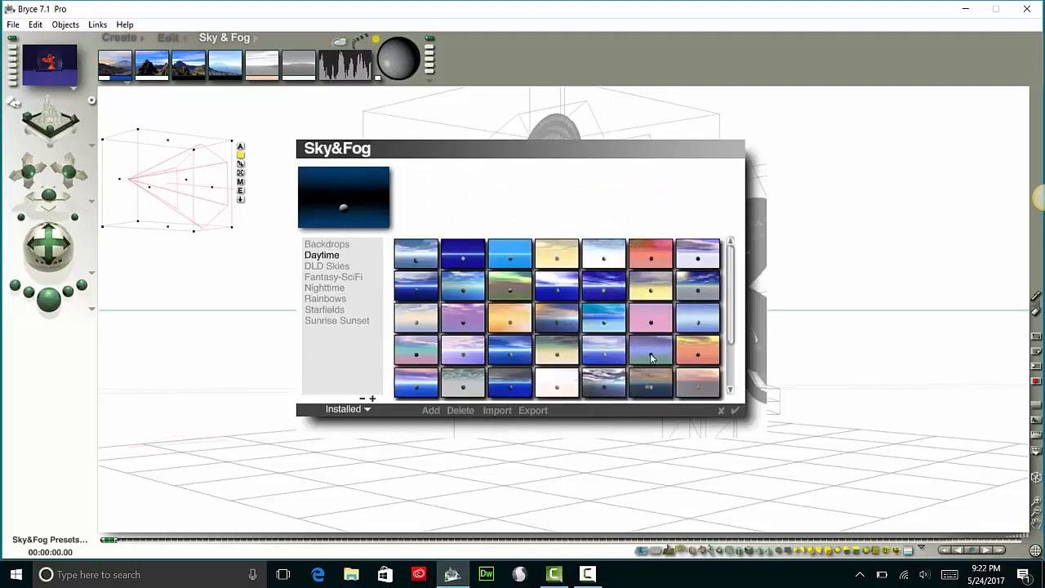
{"action": "left_click", "coordinate": [607, 353]}
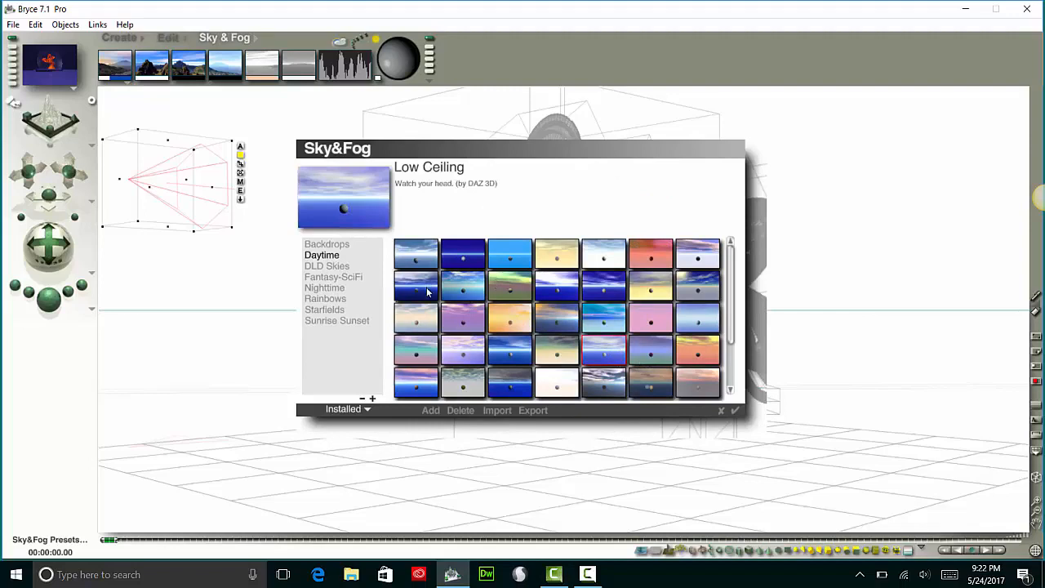
{"action": "left_click", "coordinate": [427, 292]}
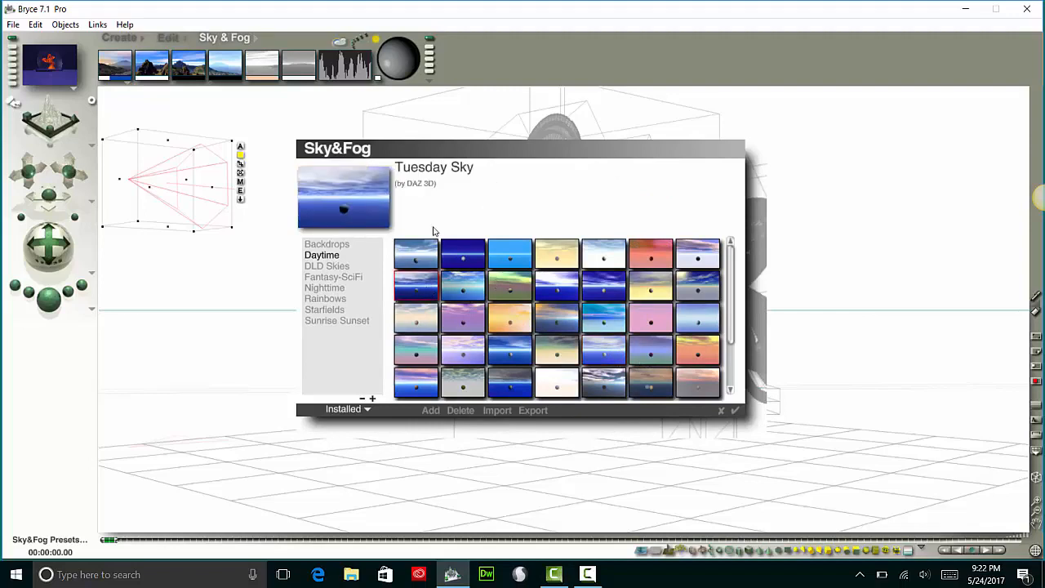
{"action": "left_click", "coordinate": [732, 407]}
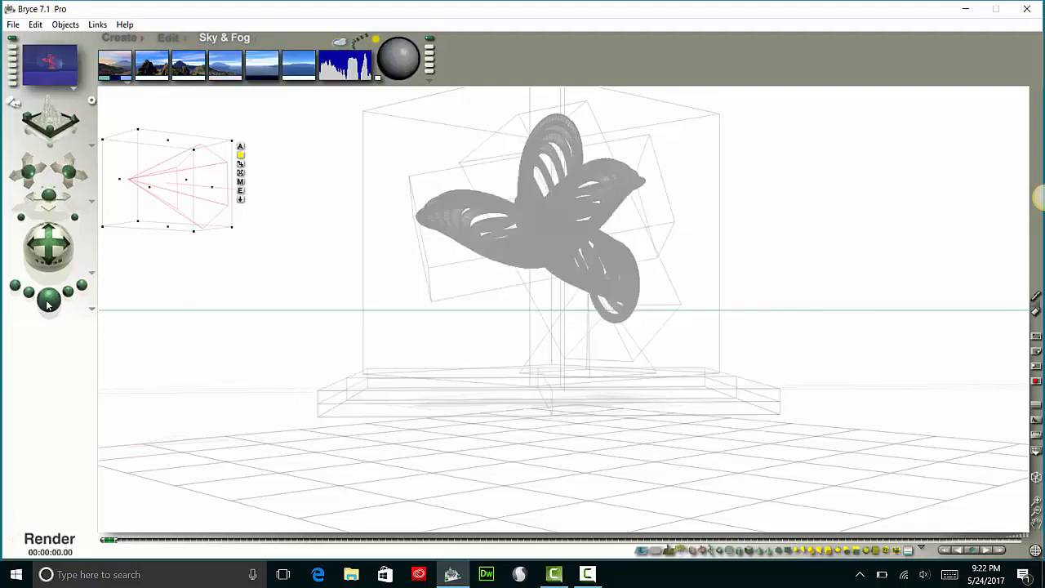
- Apply the Daytime sky preset "Lazy Afternoon" to the scene
{"action": "left_click", "coordinate": [204, 36]}
{"action": "left_click", "coordinate": [426, 264]}
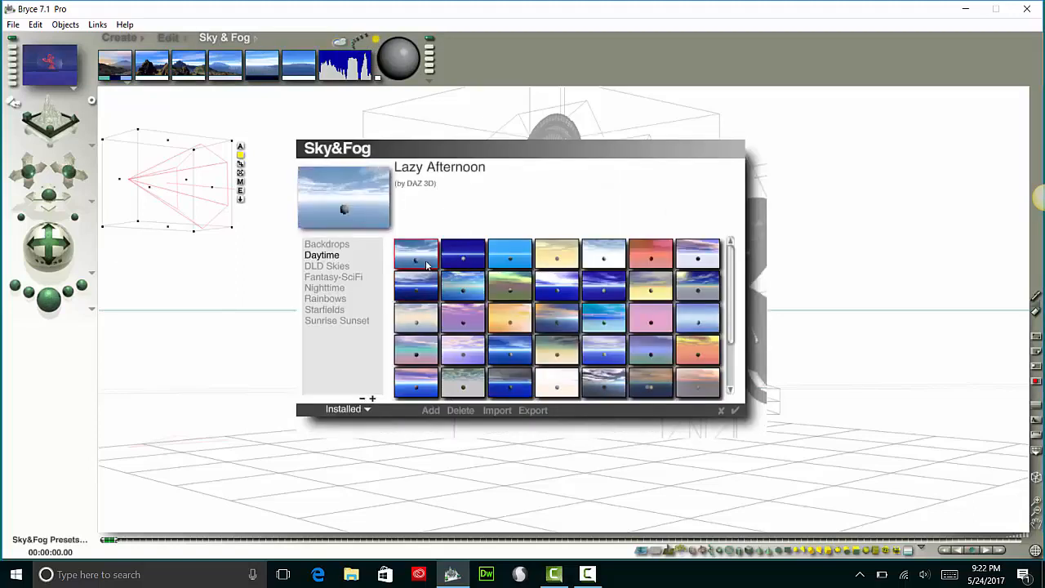
{"action": "left_click", "coordinate": [736, 410]}
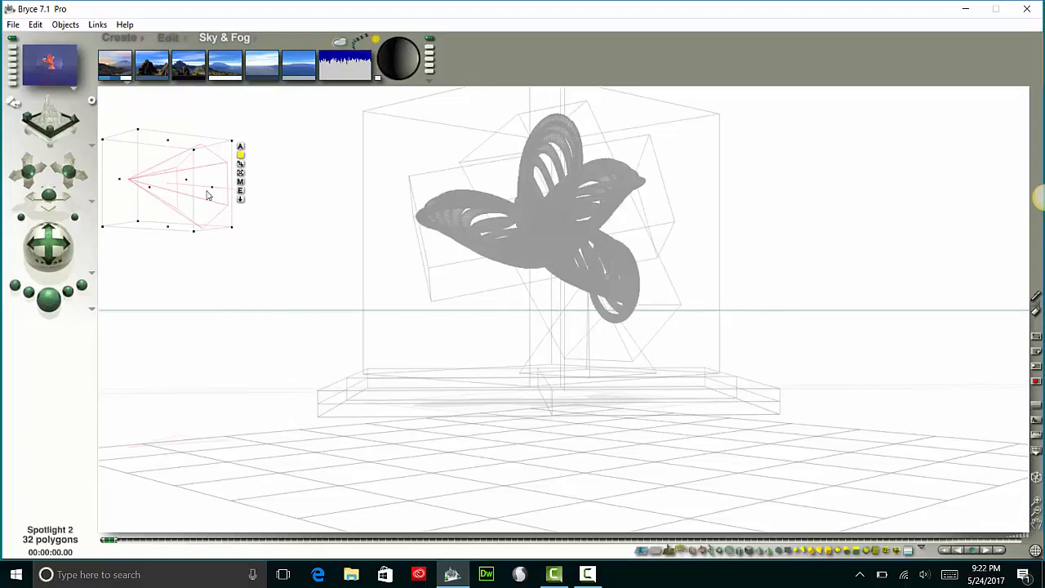
- Shift the left spotlight slightly down and away from the sculpture, and reframe the camera closer with the sculpture right of centre
{"action": "left_click_drag", "start_coordinate": [208, 194], "coordinate": [189, 210]}
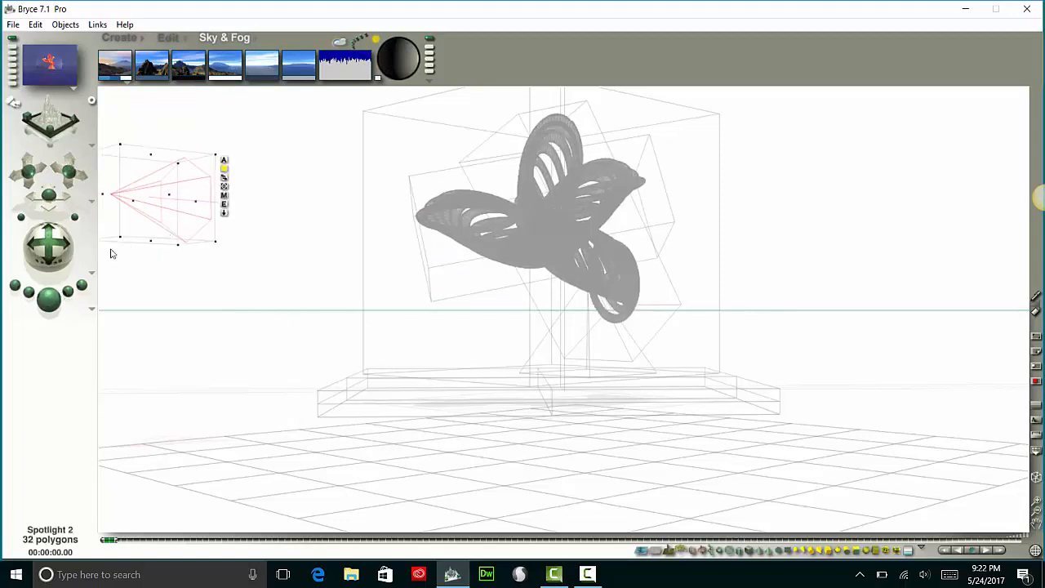
{"action": "mouse_move", "coordinate": [68, 168]}
{"action": "left_mouse_down"}
{"action": "mouse_move", "coordinate": [55, 135]}
{"action": "mouse_move", "coordinate": [42, 139]}
{"action": "mouse_move", "coordinate": [53, 175]}
{"action": "left_mouse_up"}
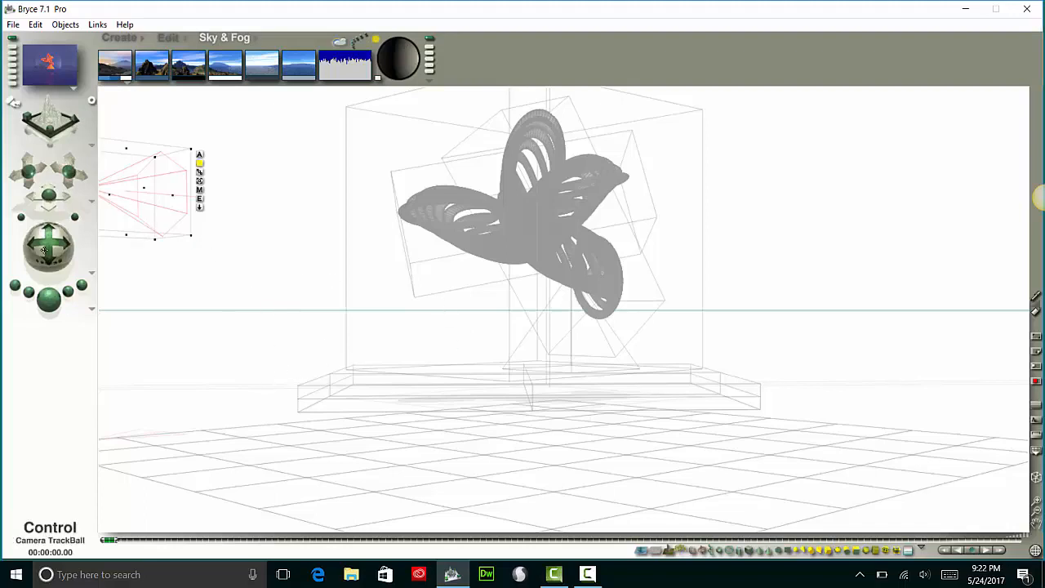
{"action": "left_click_drag", "start_coordinate": [45, 249], "coordinate": [47, 233]}
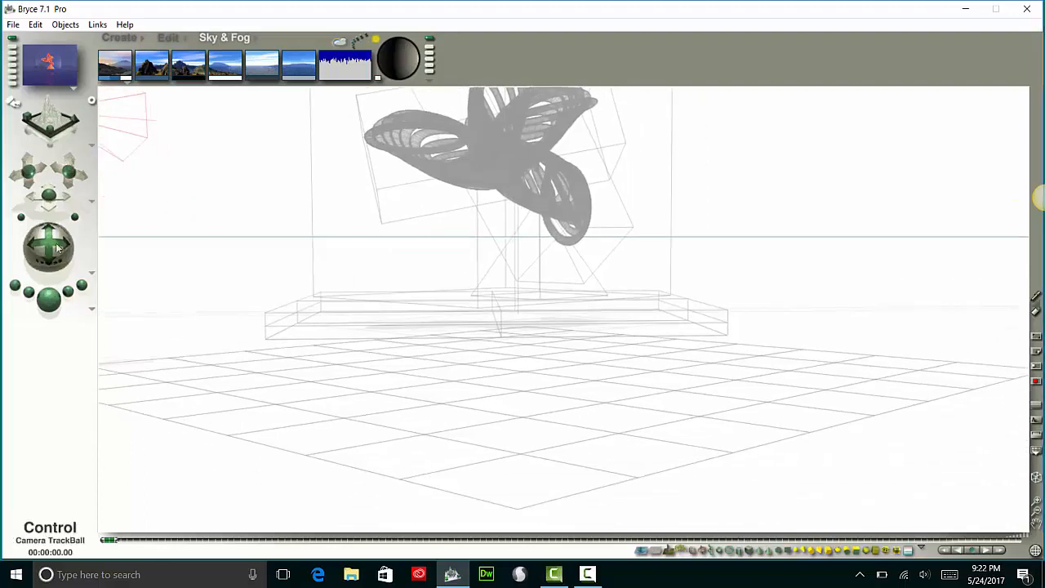
{"action": "left_click_drag", "start_coordinate": [51, 121], "coordinate": [76, 119]}
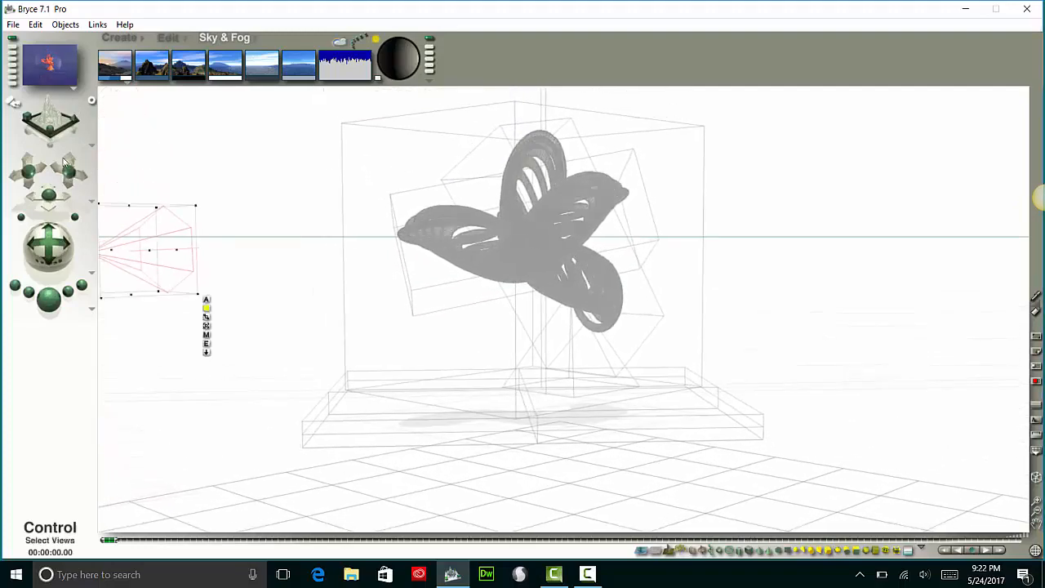
{"action": "left_click_drag", "start_coordinate": [38, 153], "coordinate": [24, 153]}
{"action": "mouse_move", "coordinate": [48, 196]}
{"action": "left_mouse_down"}
{"action": "mouse_move", "coordinate": [57, 200]}
{"action": "mouse_move", "coordinate": [53, 189]}
{"action": "left_mouse_up"}
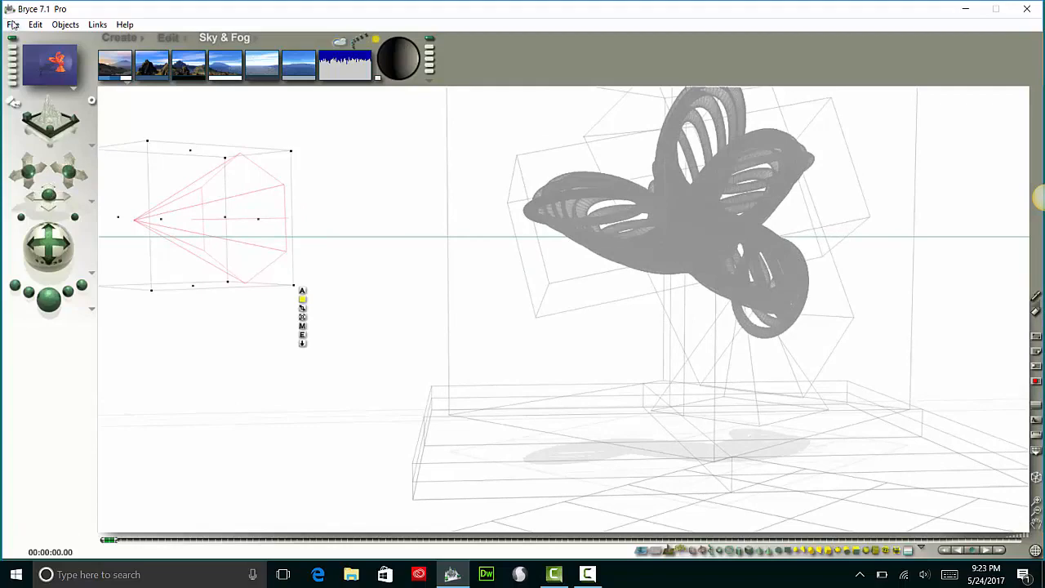
- Render the scene from the new close-up camera view
{"action": "left_click", "coordinate": [54, 308]}
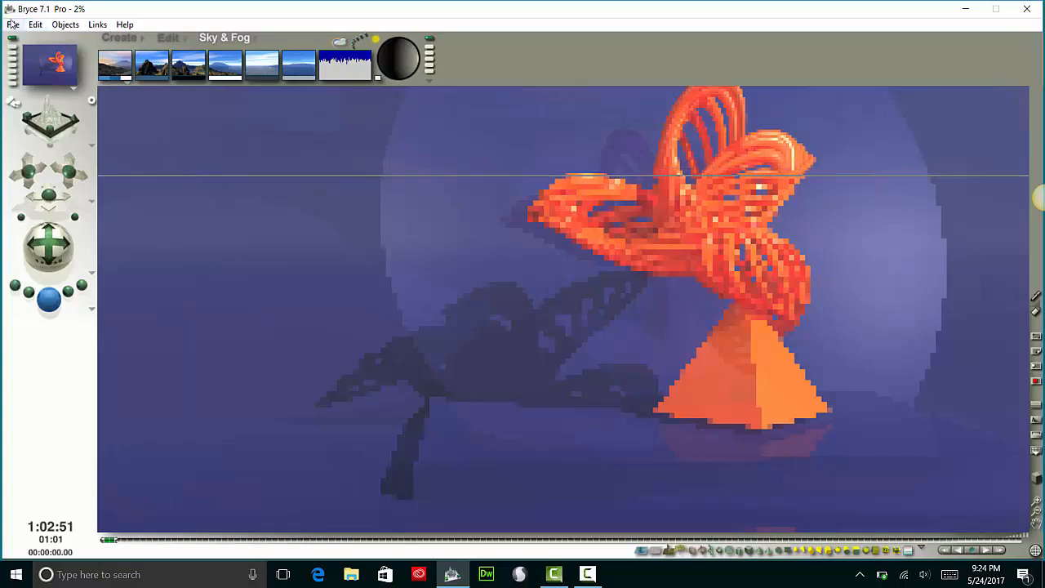
{"action": "left_click", "coordinate": [12, 25]}
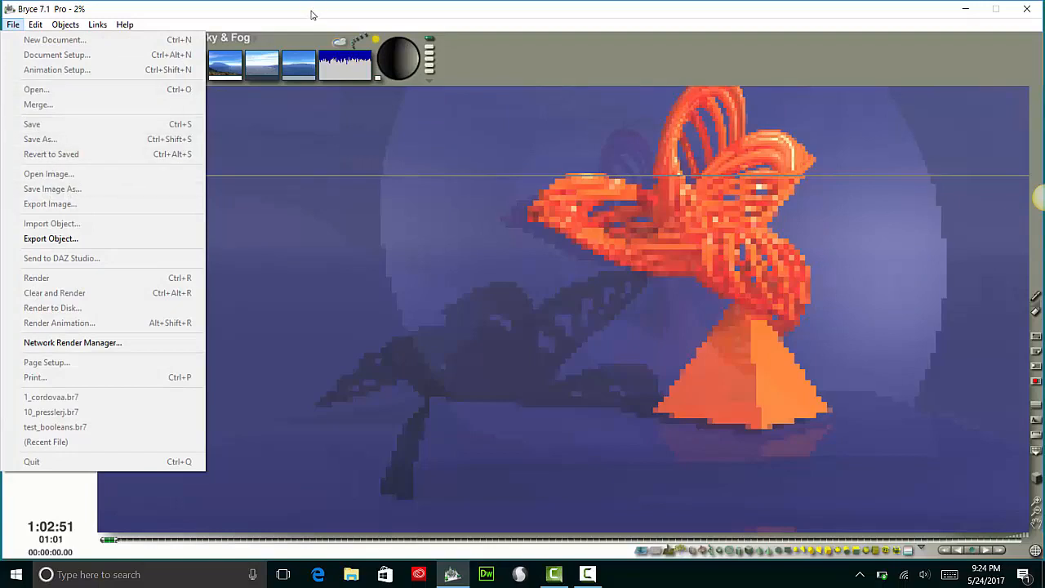
{"action": "left_click", "coordinate": [250, 12]}
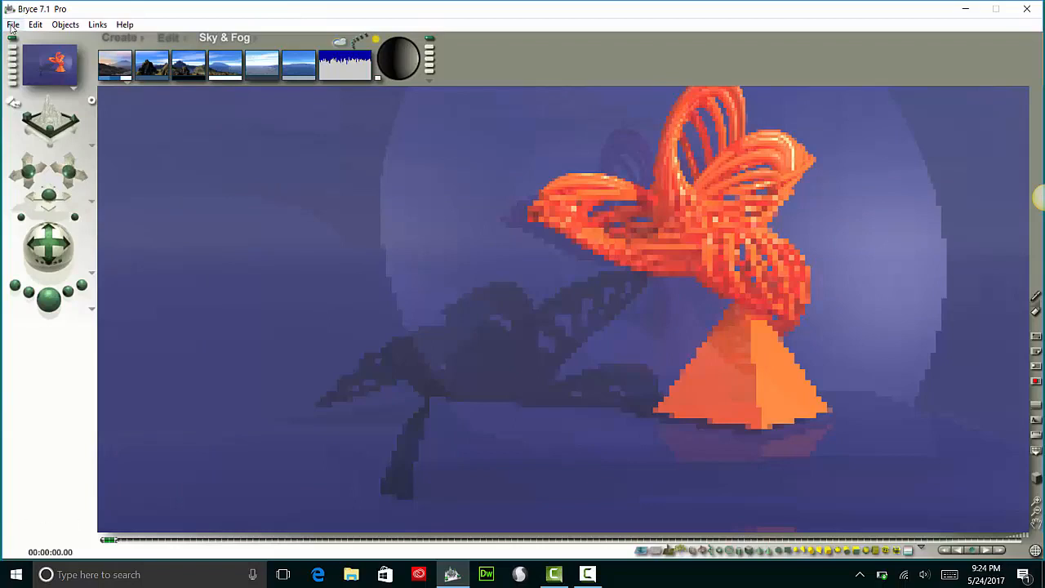
- Save the scene as a Bryce7 file in the mywork_bryce folder, named with the prefix 3_ and the author's name
{"action": "left_click", "coordinate": [12, 25]}
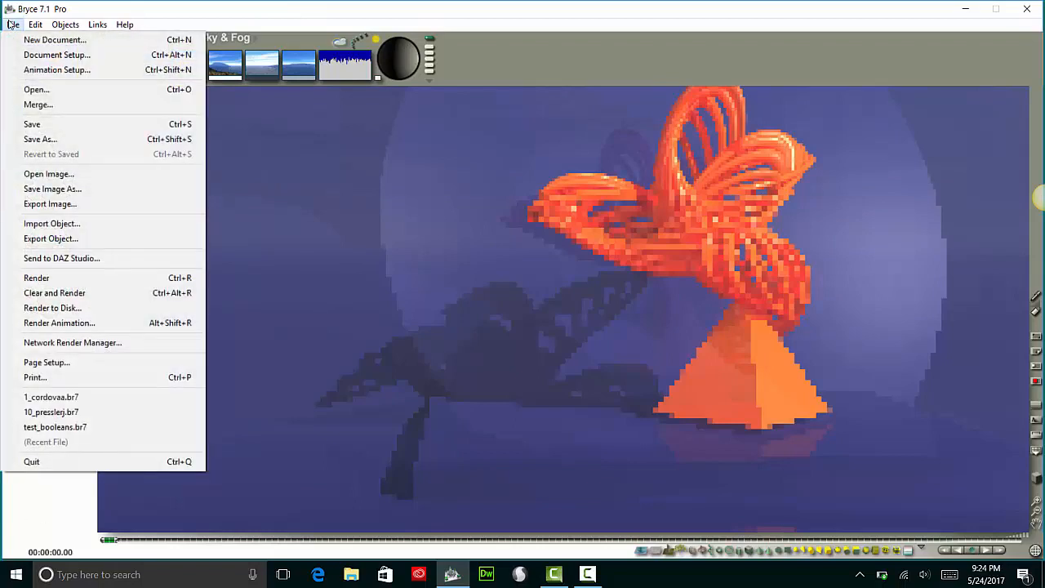
{"action": "left_click", "coordinate": [47, 124]}
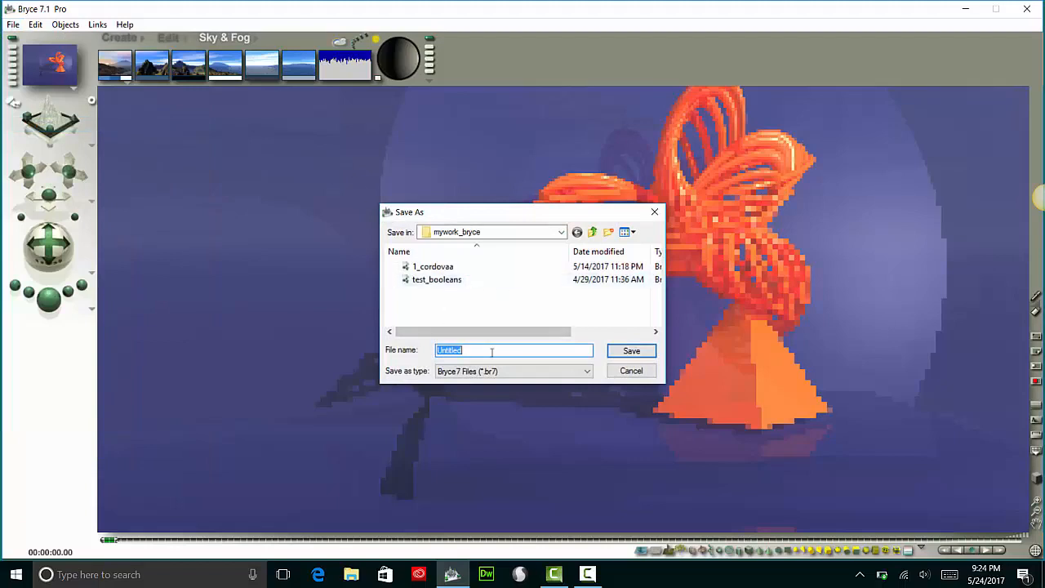
{"action": "type", "text": "2_cordovaa"}
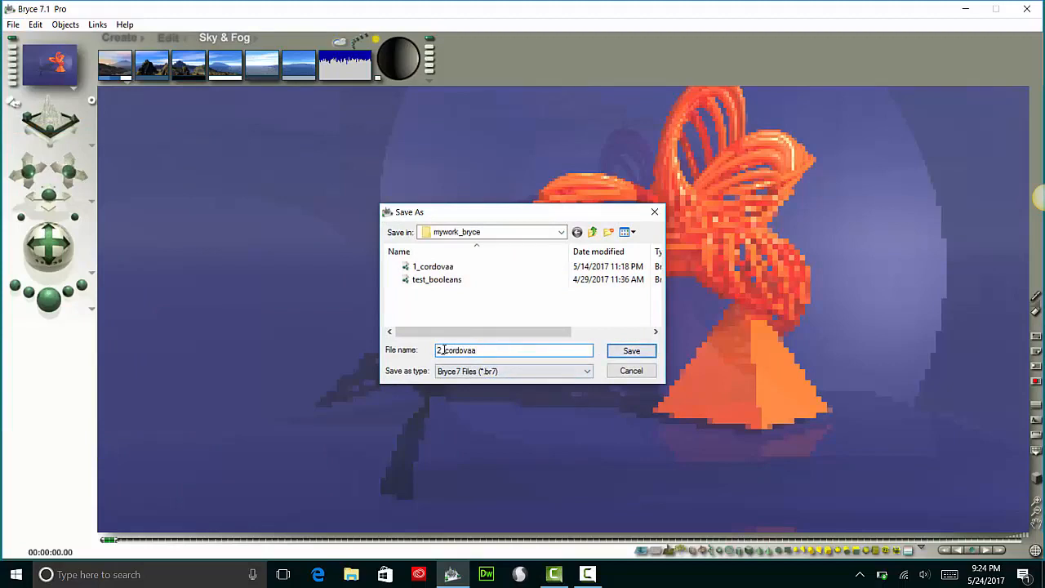
{"action": "type", "text": "3"}
{"action": "key", "text": "Return"}
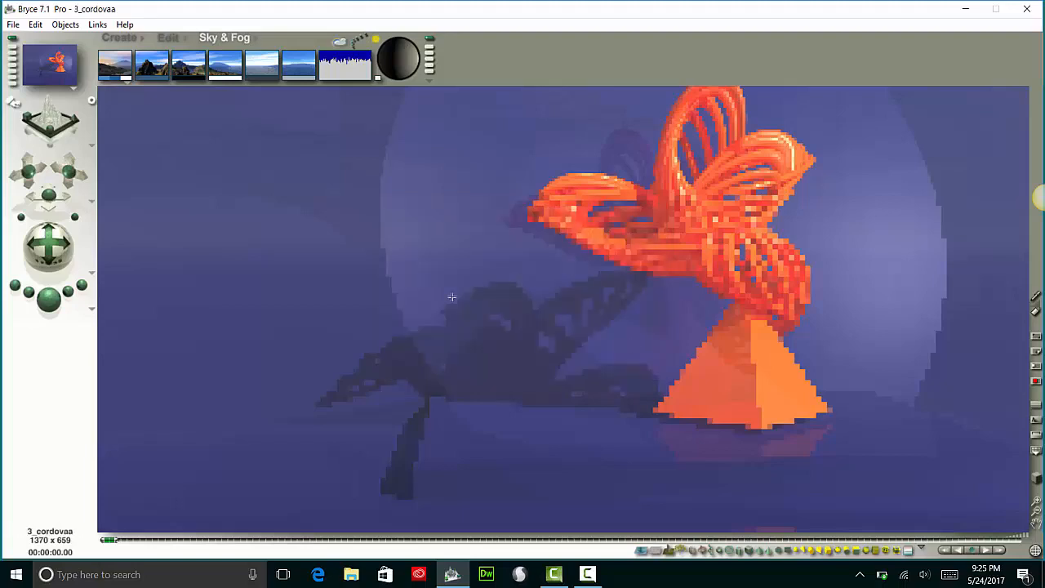
- Save the rendered image to the Desktop as a Max Quality JPEG named Untitled
{"action": "left_click", "coordinate": [14, 29]}
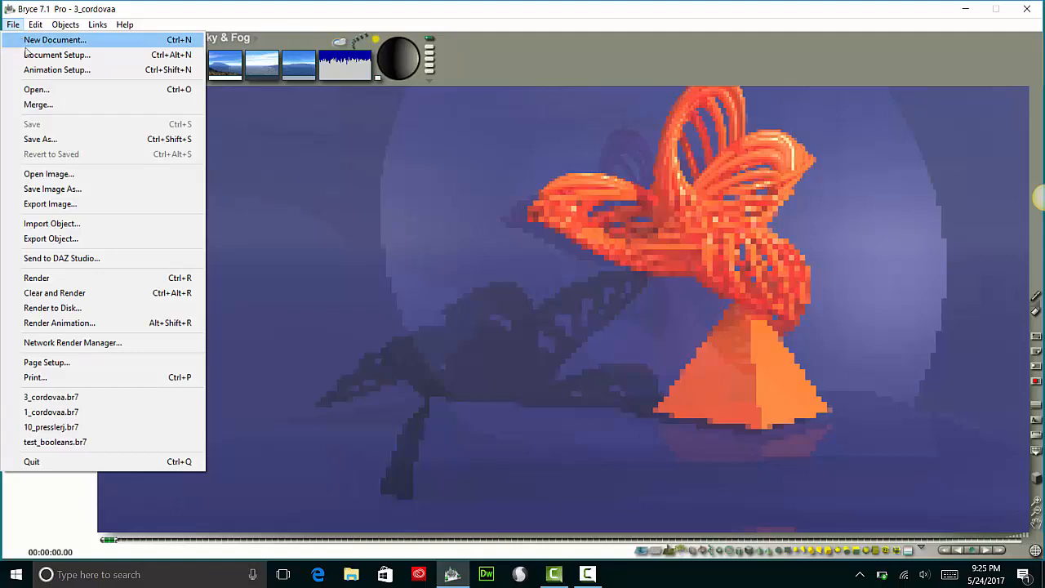
{"action": "left_click", "coordinate": [51, 195]}
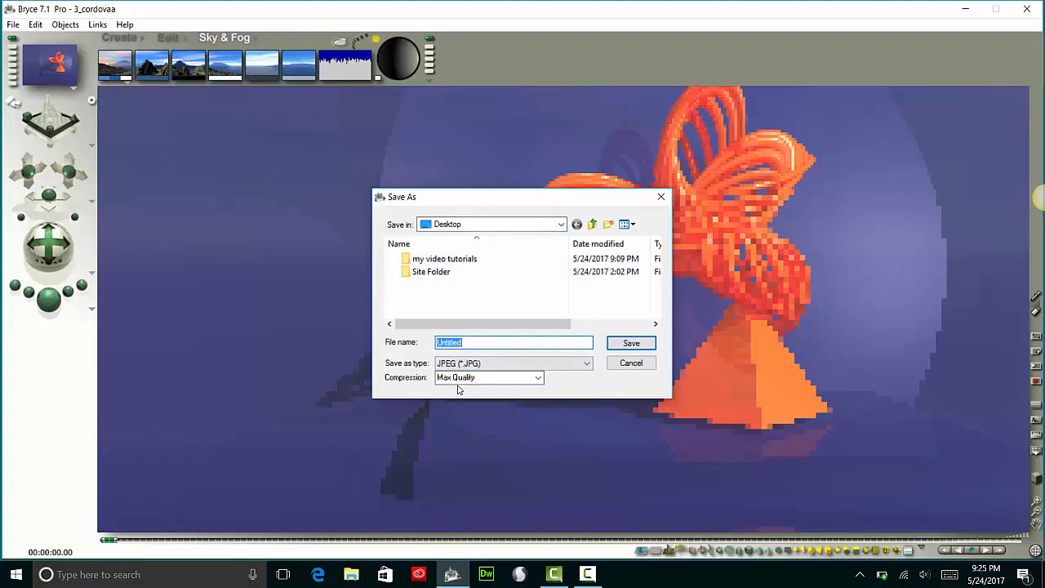
{"action": "left_click", "coordinate": [639, 346]}
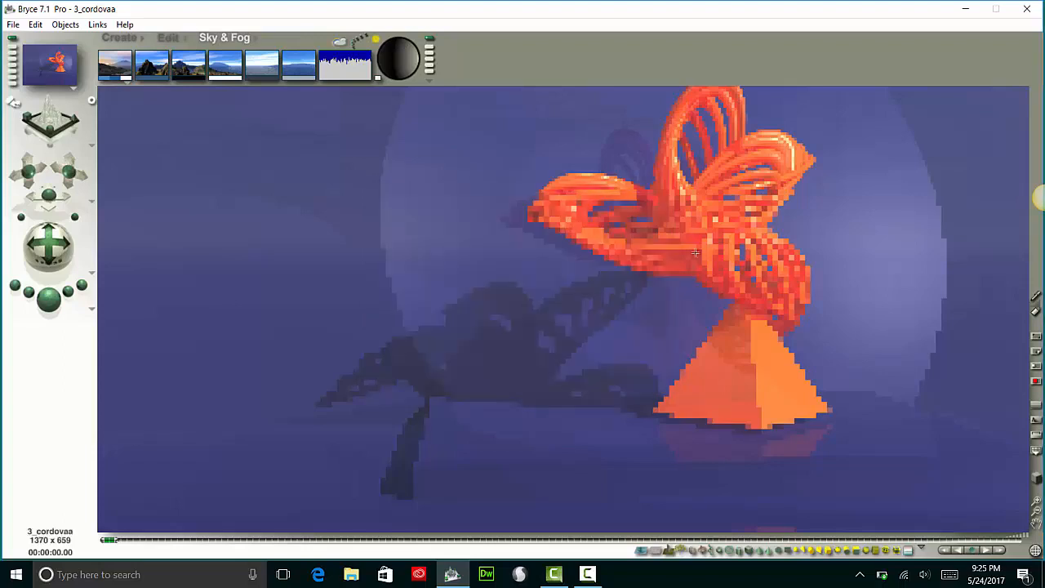